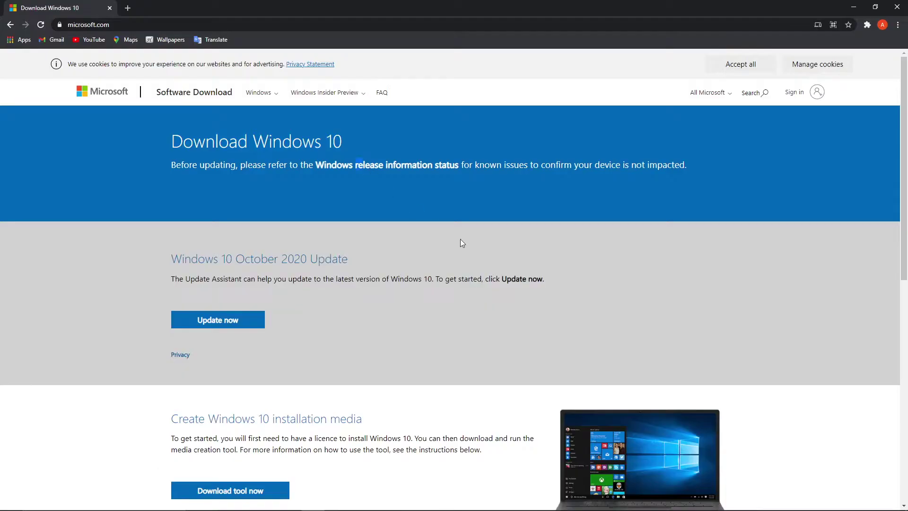
# - Launch the downloaded Windows 10 upgrade installer from Chrome's downloads bar
pyautogui.scroll(-1, 605, 268)
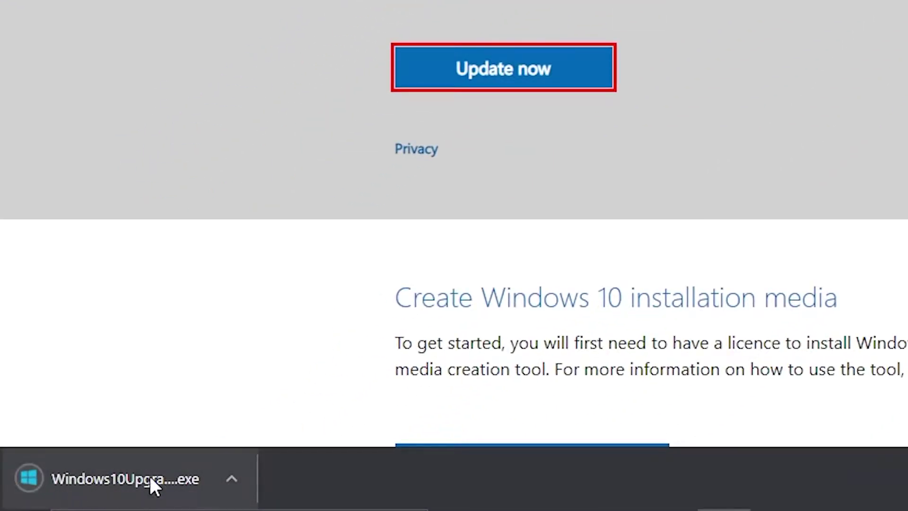
pyautogui.click(229, 475)
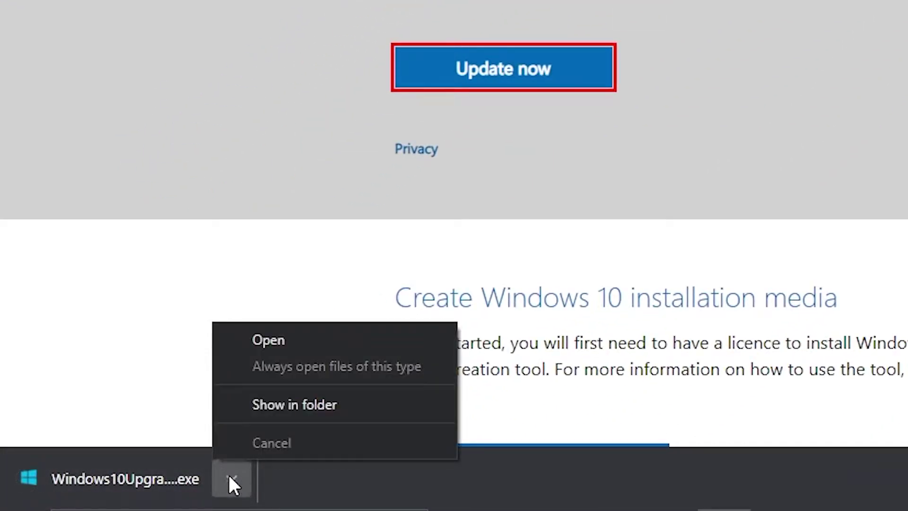
pyautogui.click(279, 339)
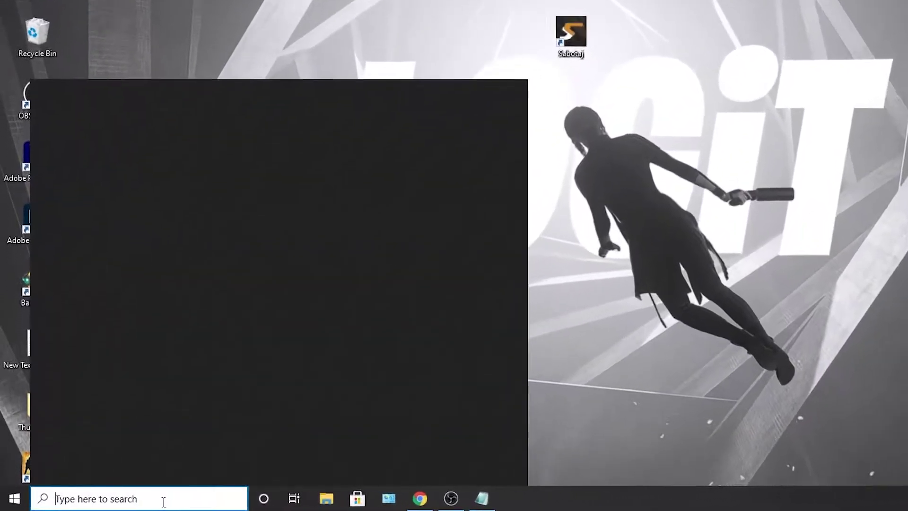
# - Start Command Prompt as administrator and move its window to the left
pyautogui.write('cmd')
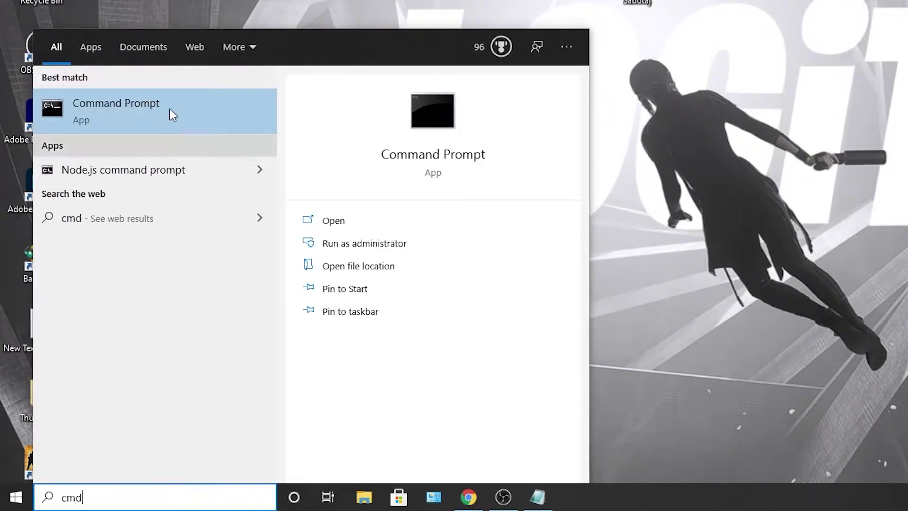
pyautogui.rightClick(185, 105)
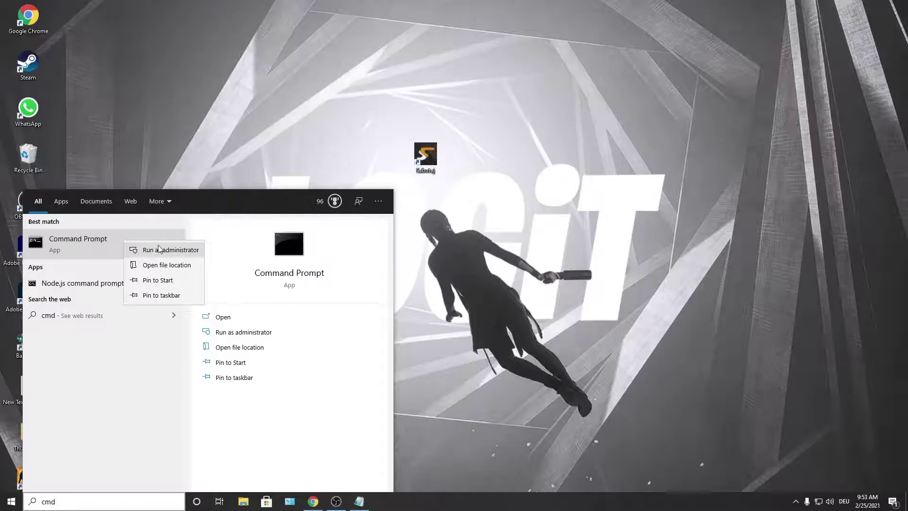
pyautogui.click(221, 120)
pyautogui.moveTo(342, 136); pyautogui.dragTo(226, 138)
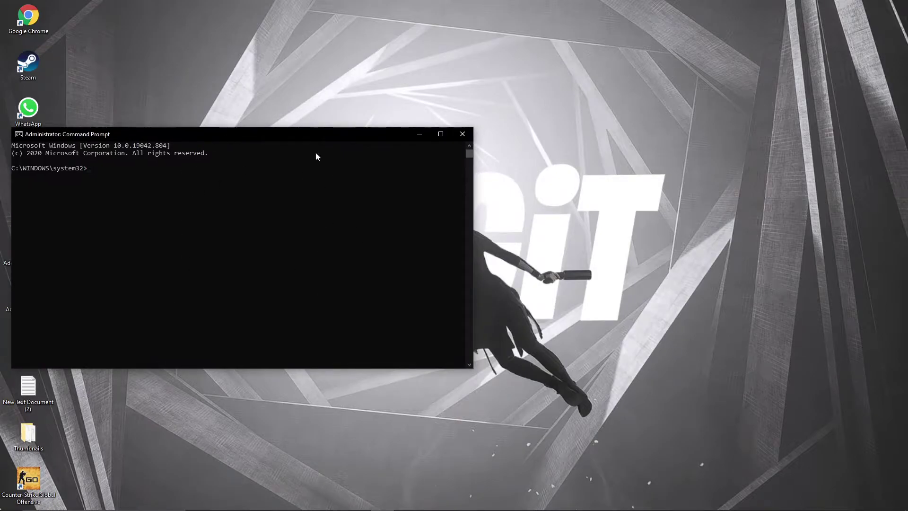
# - Copy the powercfg -duplicatescheme line from Notepad and run it in the admin prompt
pyautogui.click(340, 500)
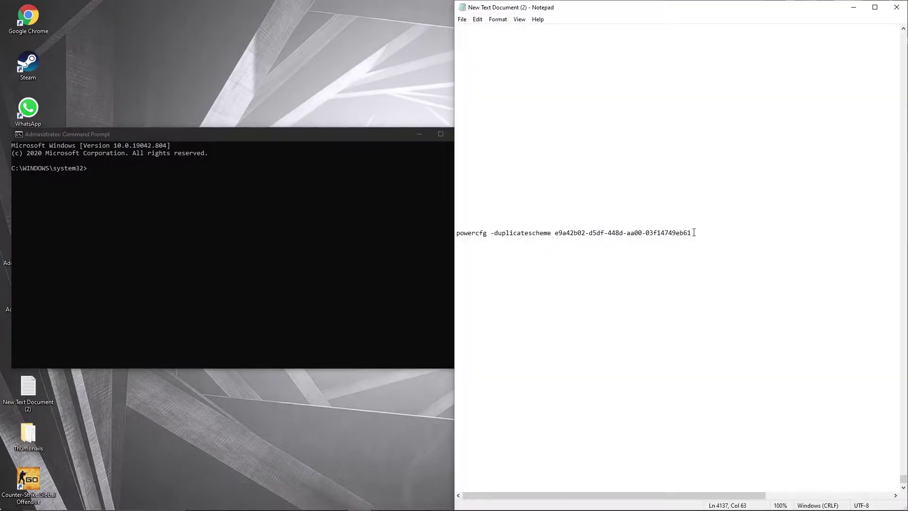
pyautogui.moveTo(692, 233); pyautogui.dragTo(457, 233)
pyautogui.rightClick(482, 238)
pyautogui.click(491, 263)
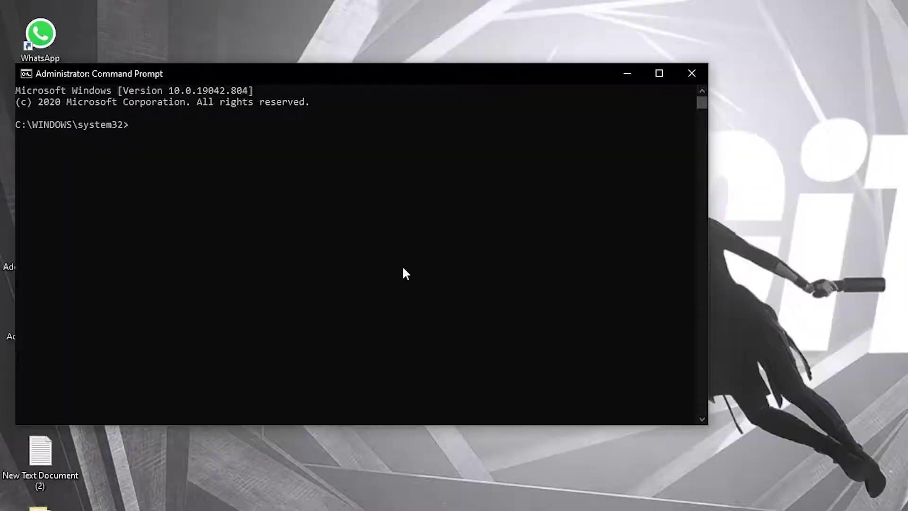
pyautogui.hotkey('ctrl', 'v')
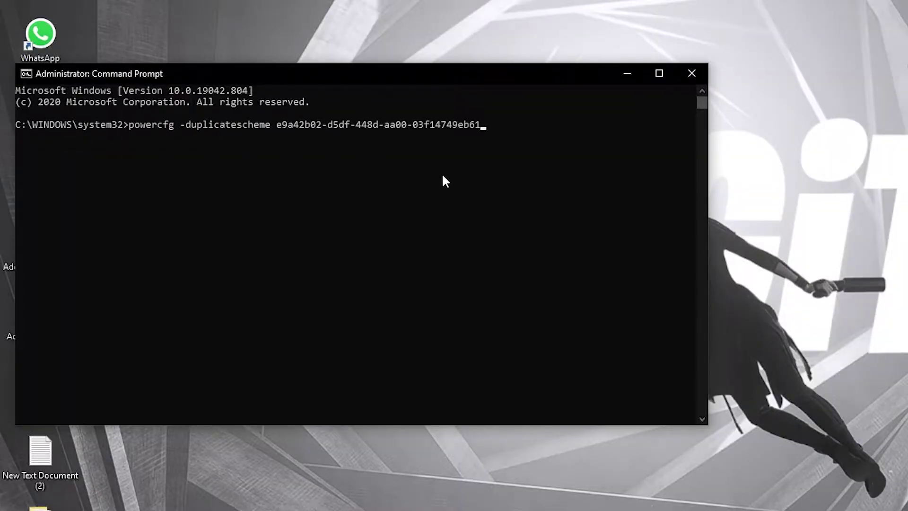
pyautogui.press('Return')
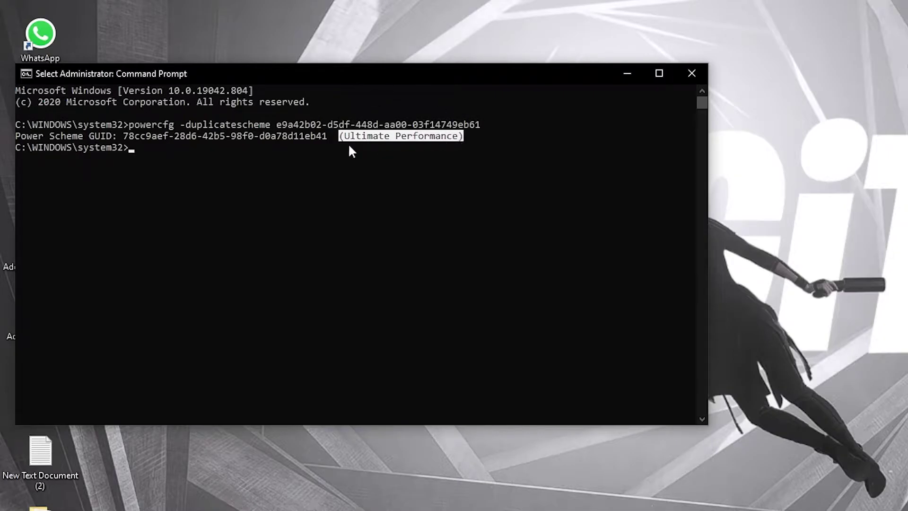
# - Close Command Prompt and confirm Ultimate Performance is the active plan in Power Options
pyautogui.click(694, 74)
pyautogui.click(171, 507)
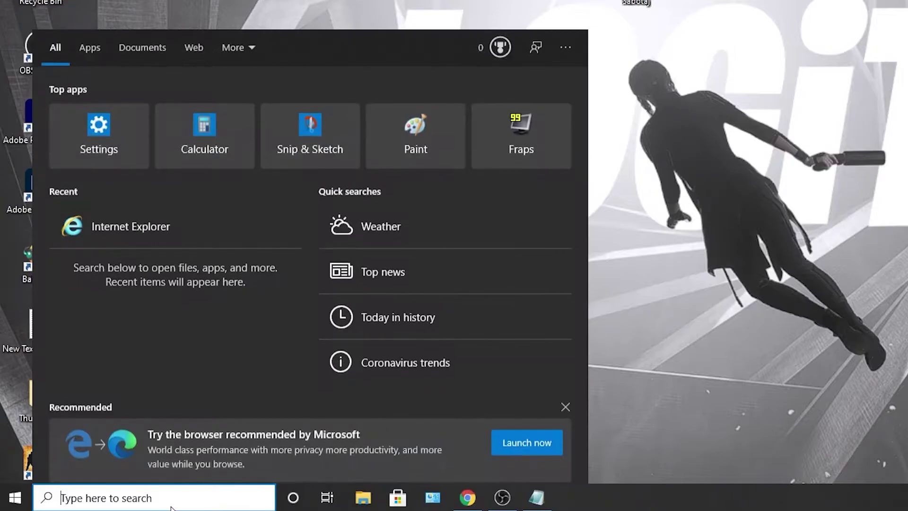
pyautogui.write('choose')
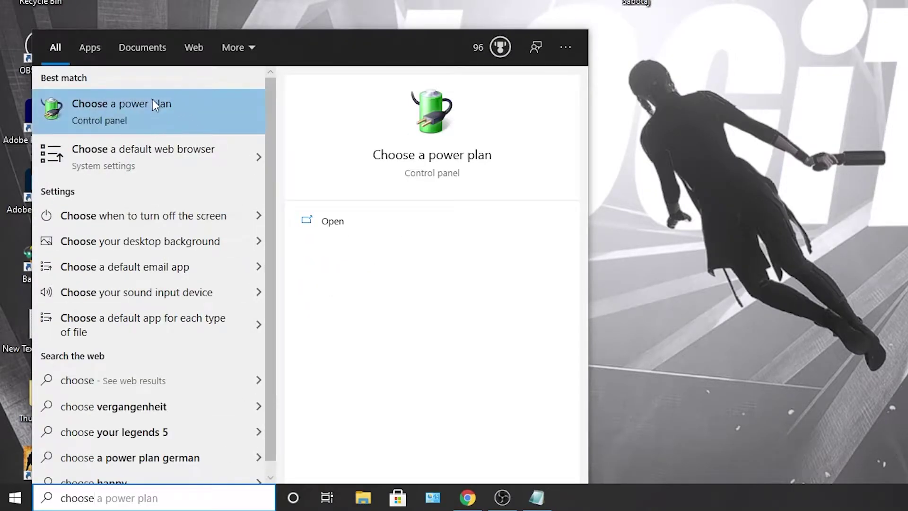
pyautogui.click(172, 113)
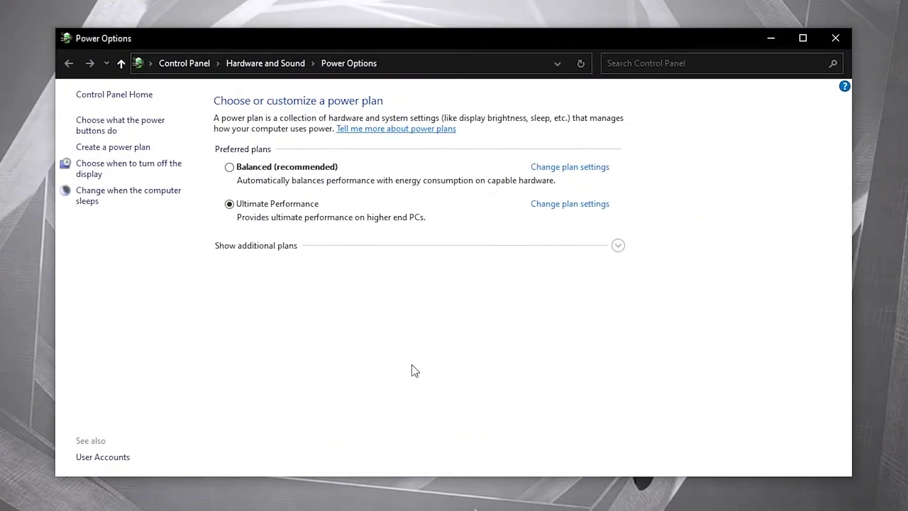
pyautogui.click(619, 247)
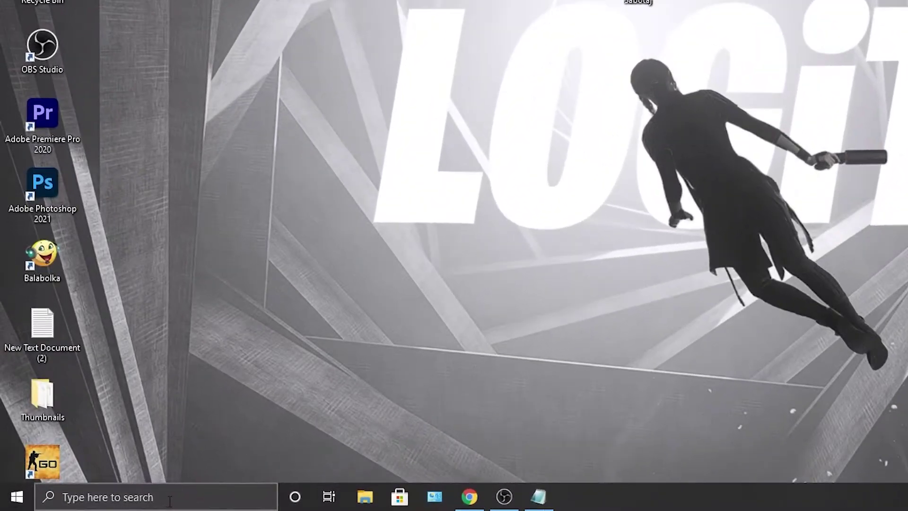
# - Turn on hardware-accelerated GPU scheduling in Graphics settings
pyautogui.click(170, 501)
pyautogui.write('grap')
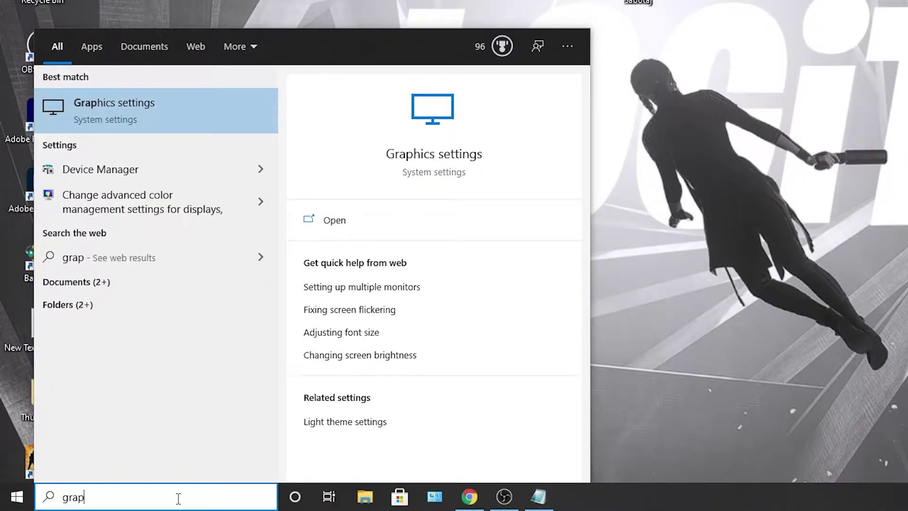
pyautogui.click(137, 118)
pyautogui.click(158, 151)
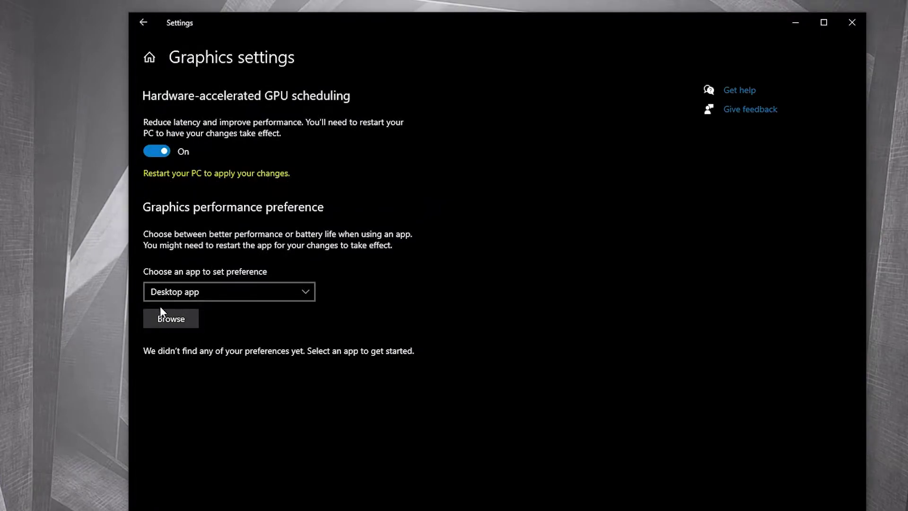
# - Browse for a graphics-preference app on the D: drive into Steam\steamapps
pyautogui.click(176, 318)
pyautogui.click(174, 270)
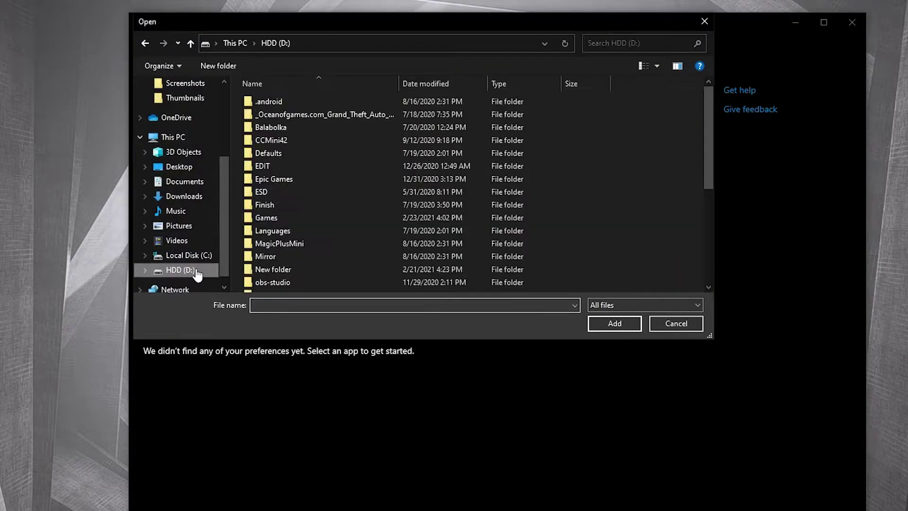
pyautogui.scroll(-2, 323, 228)
pyautogui.click(293, 273)
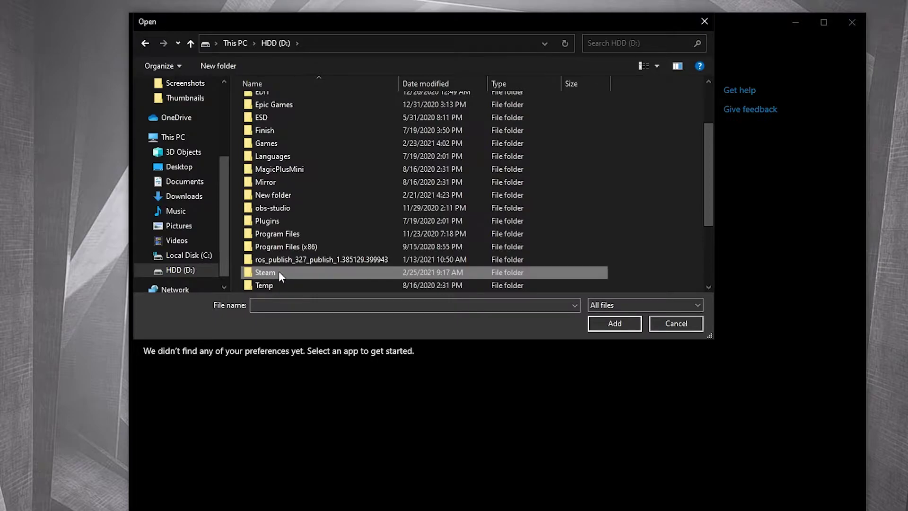
pyautogui.doubleClick(279, 272)
pyautogui.scroll(-2, 330, 191)
pyautogui.scroll(-1, 314, 251)
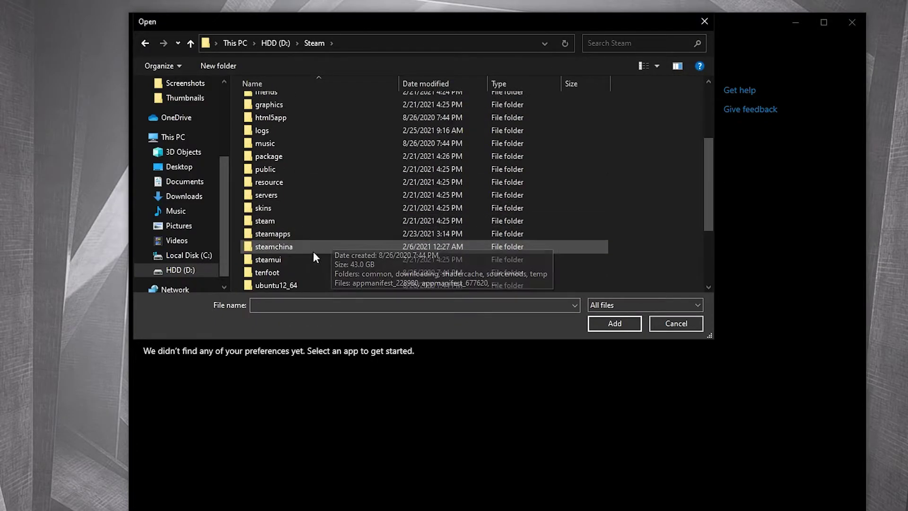
pyautogui.click(290, 237)
pyautogui.doubleClick(288, 236)
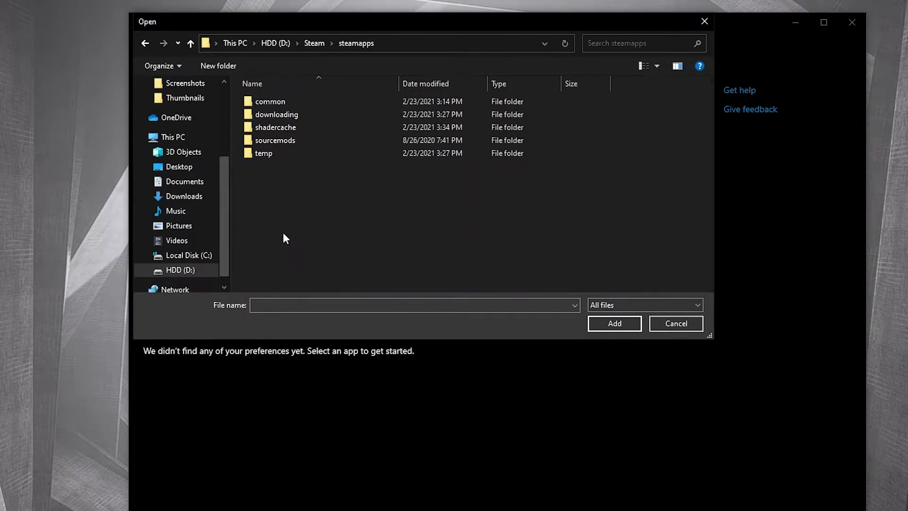
# - Go into common\Sabotaj\Engine\Binaries\Win64 and pick CrashReportClient
pyautogui.doubleClick(282, 101)
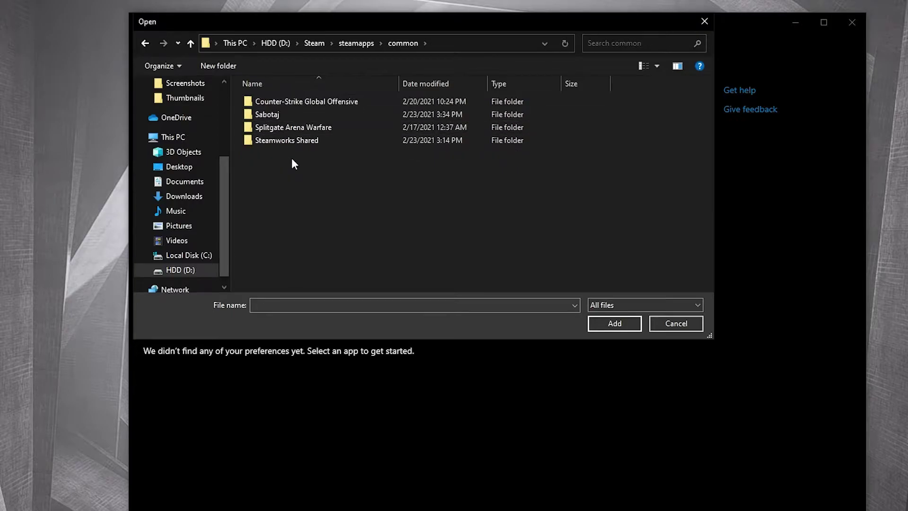
pyautogui.doubleClick(267, 114)
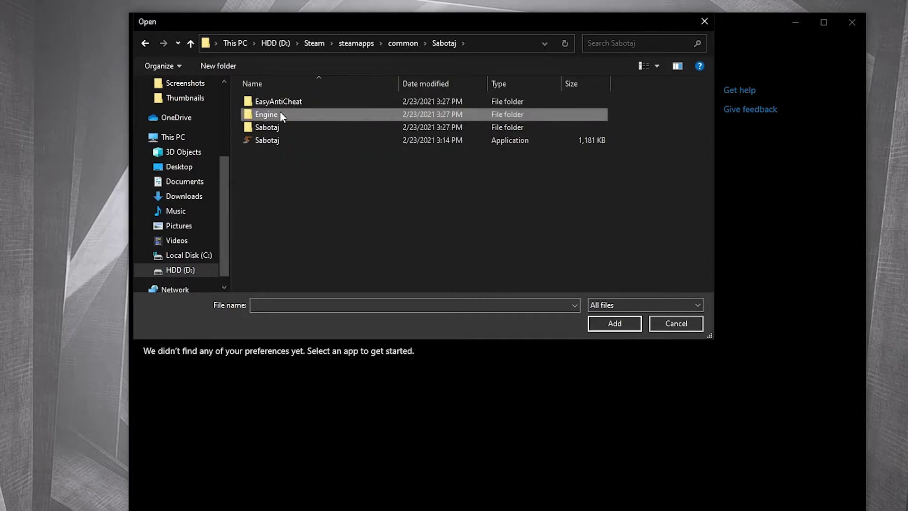
pyautogui.doubleClick(279, 114)
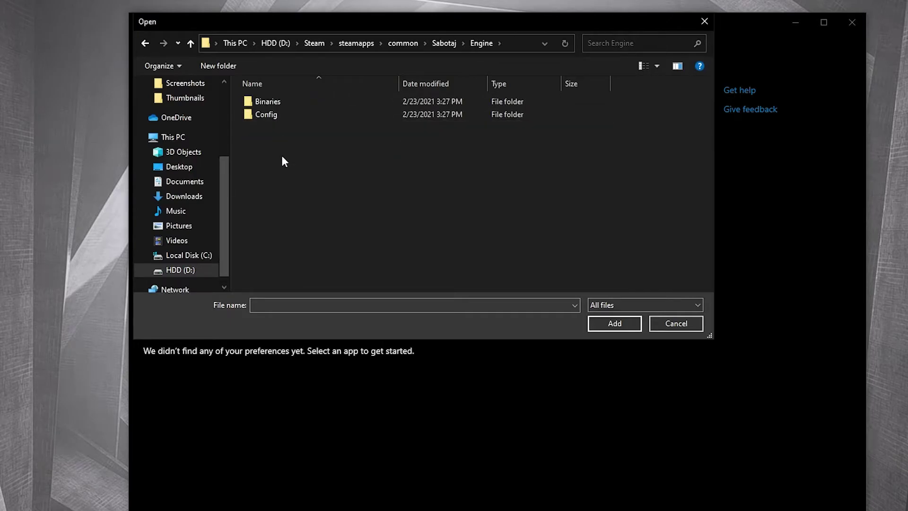
pyautogui.doubleClick(275, 102)
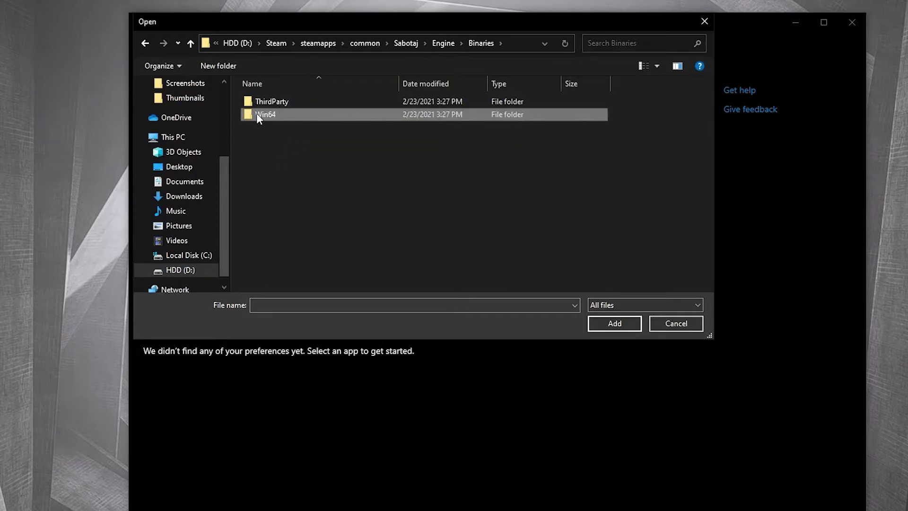
pyautogui.doubleClick(279, 116)
pyautogui.click(247, 101)
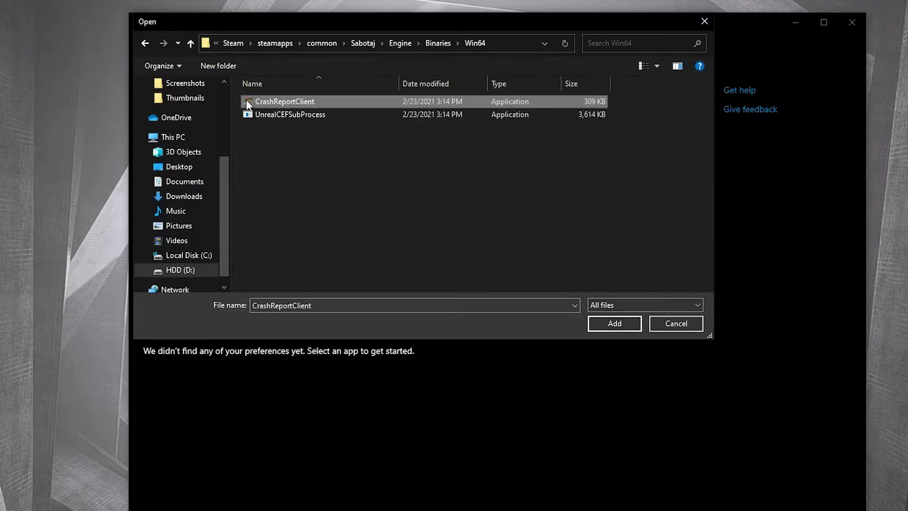
pyautogui.moveTo(285, 102)
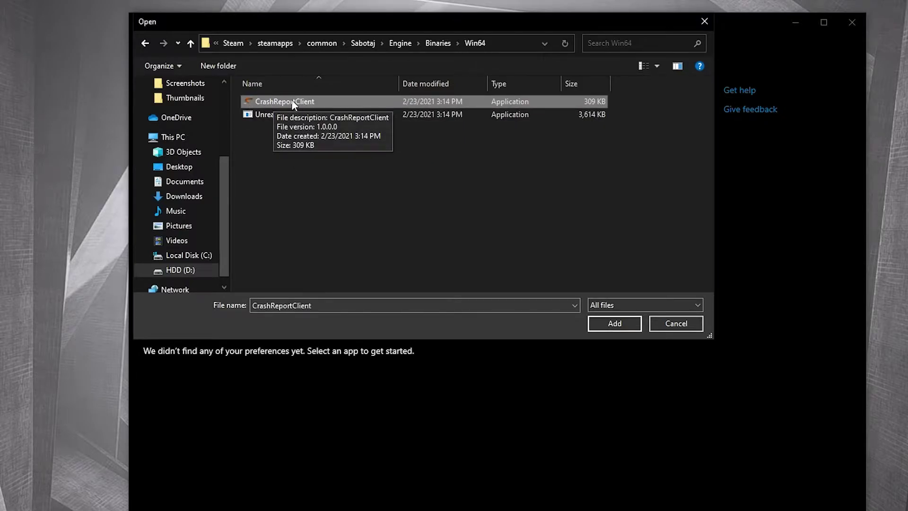
# - Give CrashReportClient disabled fullscreen optimizations and an Application high-DPI scaling override, then apply
pyautogui.rightClick(292, 100)
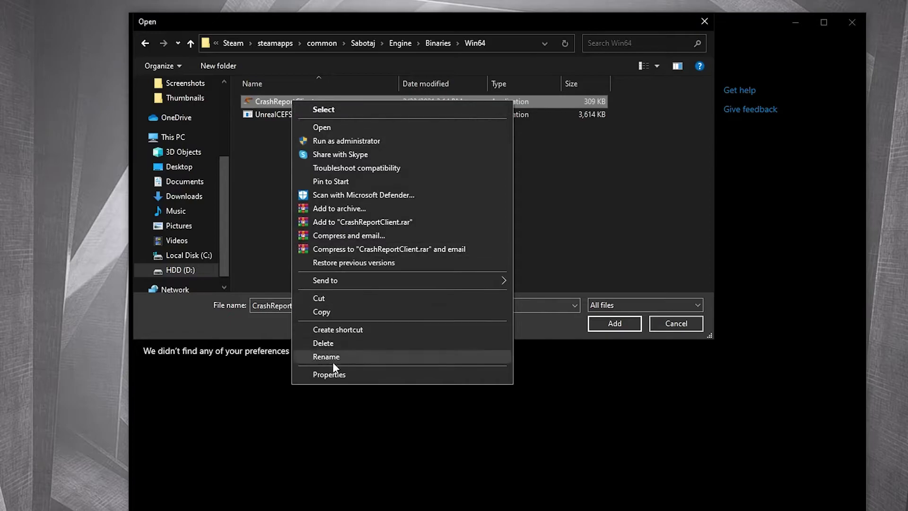
pyautogui.click(333, 374)
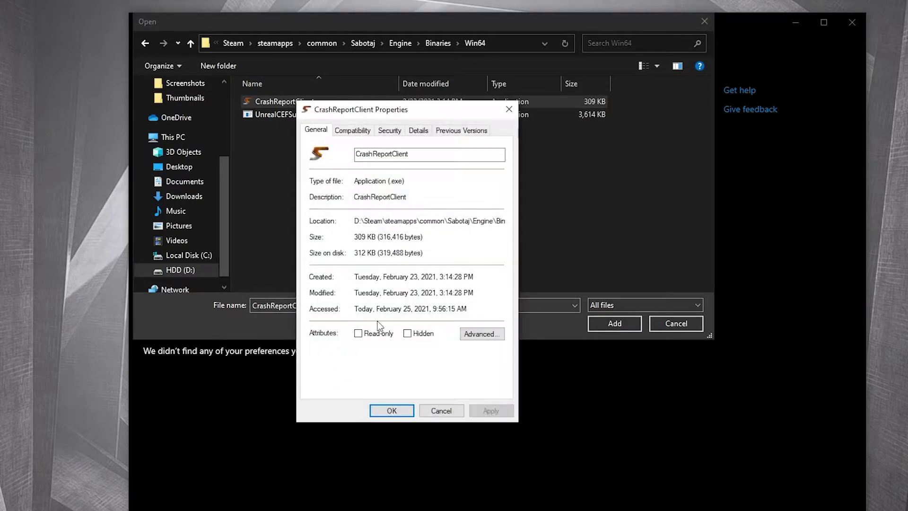
pyautogui.click(355, 130)
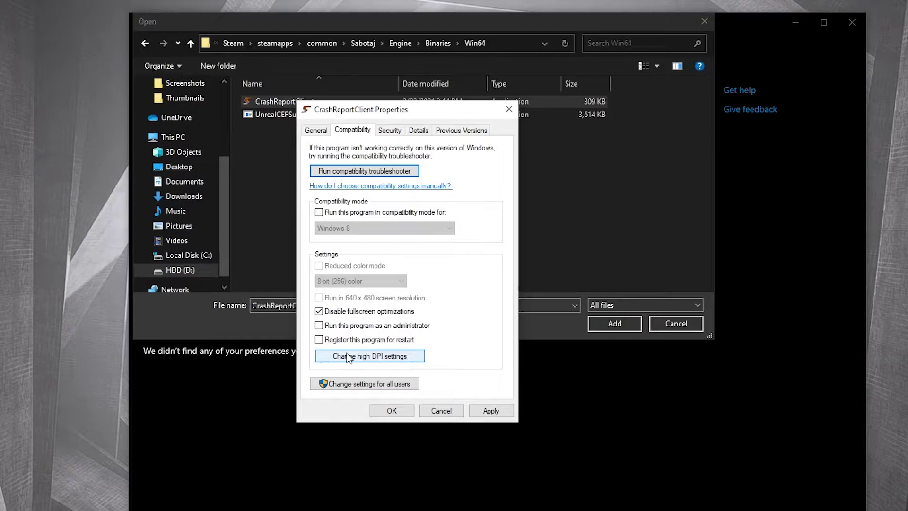
pyautogui.click(372, 358)
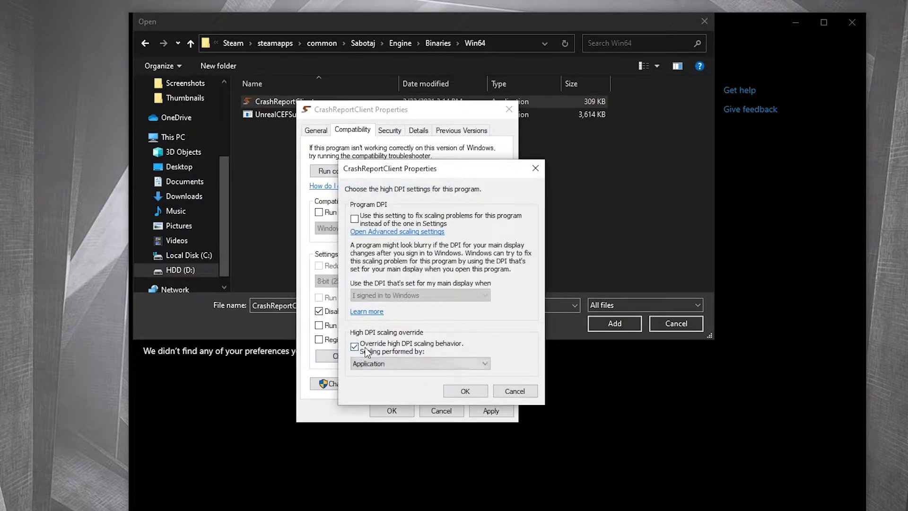
pyautogui.click(468, 392)
pyautogui.click(489, 412)
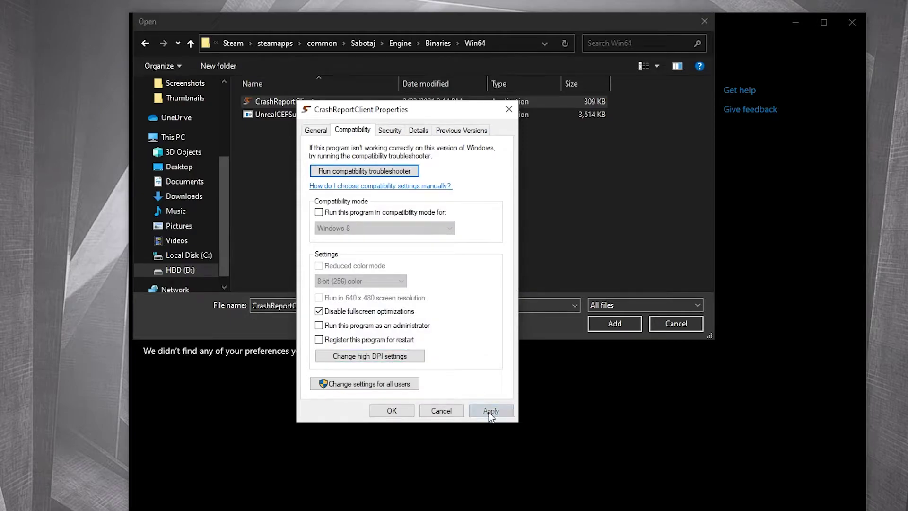
pyautogui.click(403, 411)
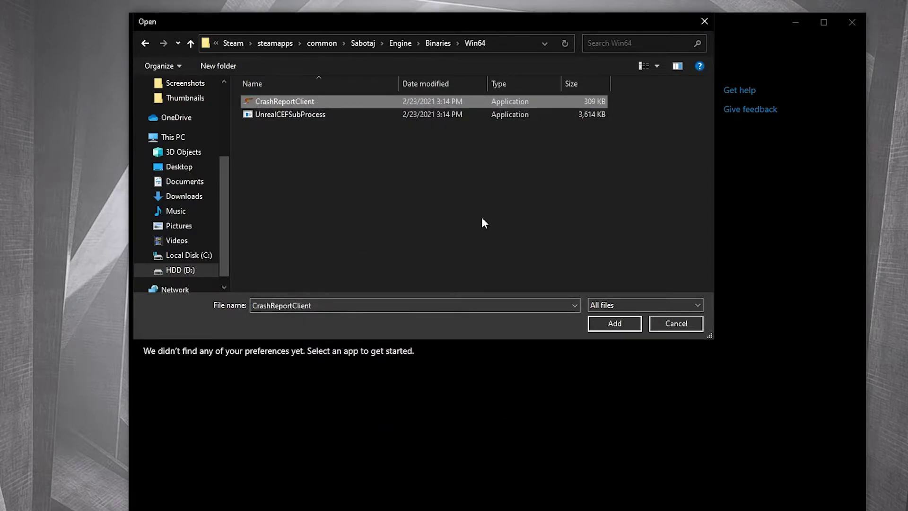
# - Add CrashReportClient to the graphics list and save its preference as High performance
pyautogui.click(618, 325)
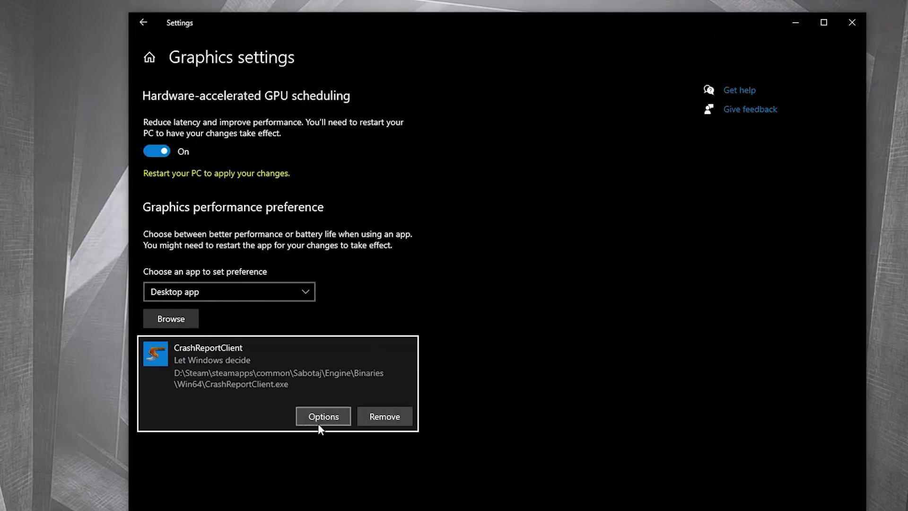
pyautogui.click(325, 416)
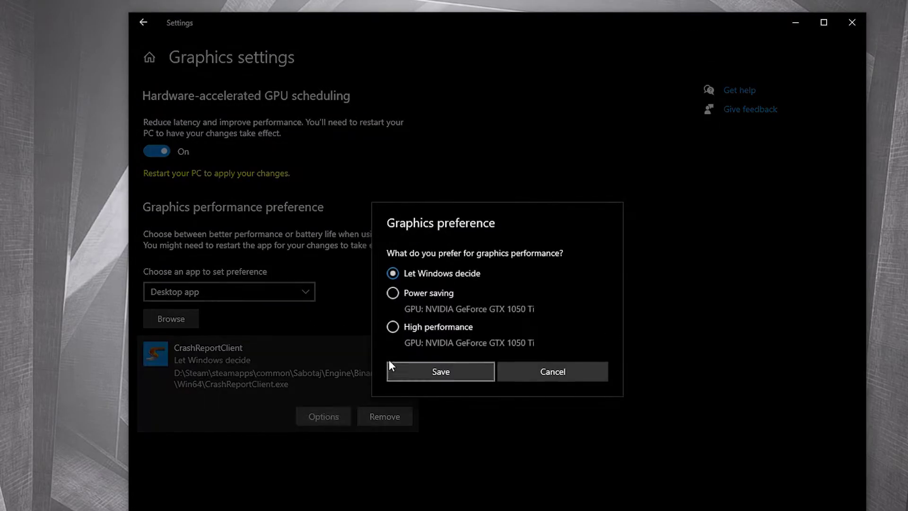
pyautogui.click(393, 326)
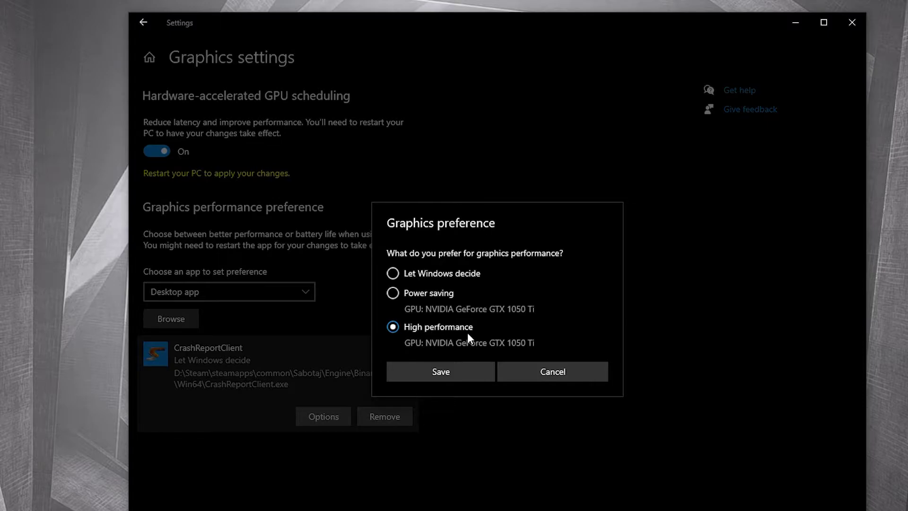
pyautogui.click(440, 368)
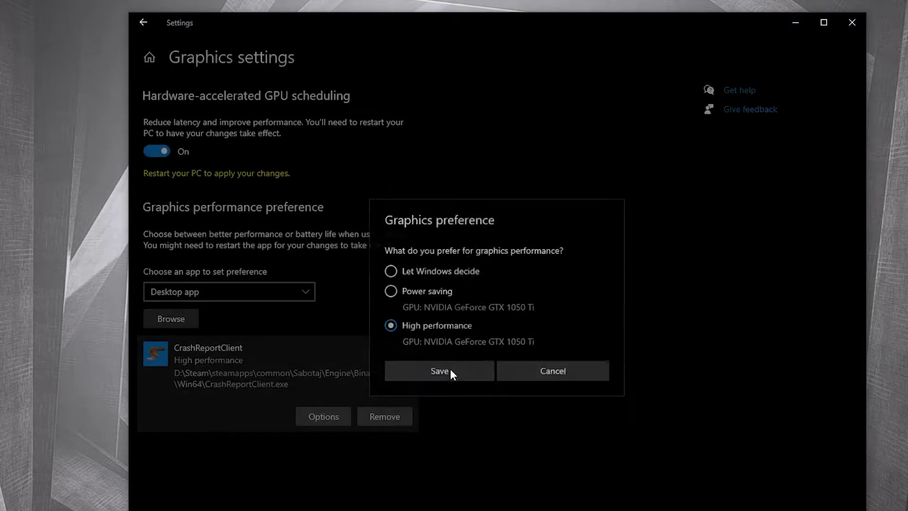
# - Turn Xbox Game Bar off, verify Game Mode is on, and return to Graphics settings
pyautogui.click(147, 22)
pyautogui.click(171, 50)
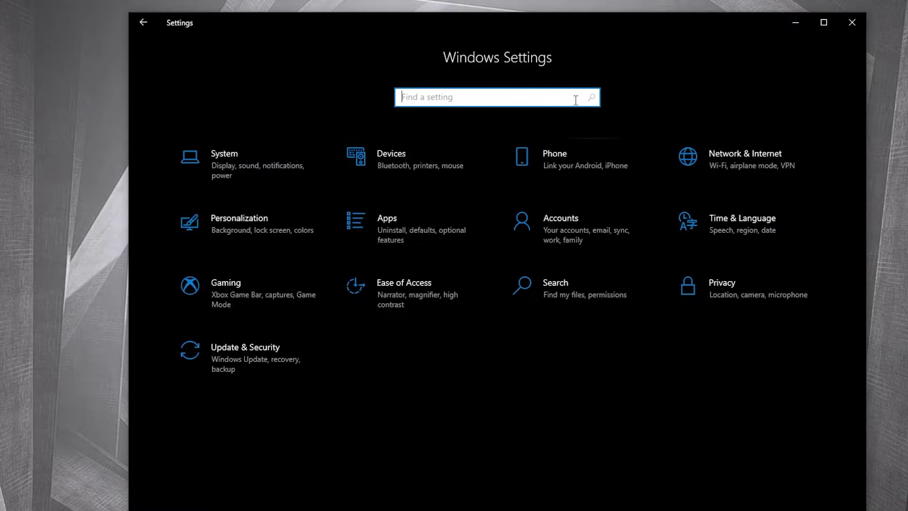
pyautogui.click(245, 293)
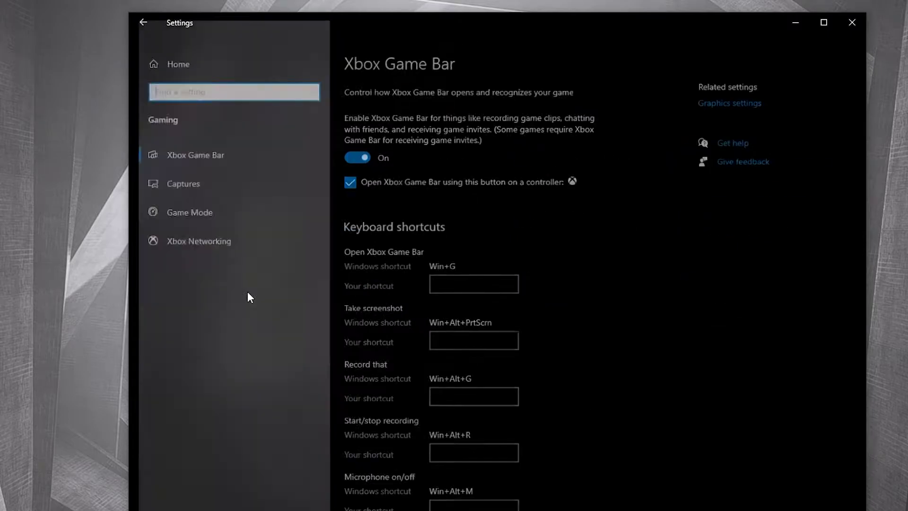
pyautogui.click(133, 152)
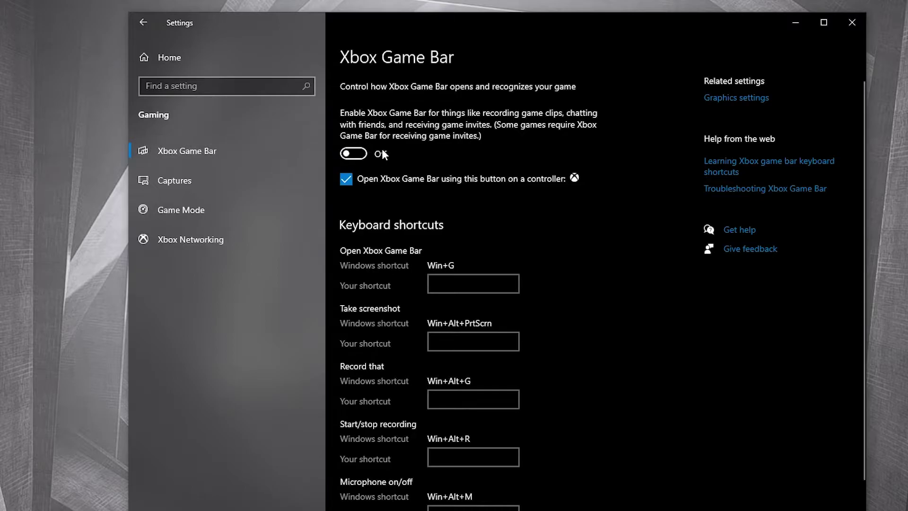
pyautogui.click(167, 212)
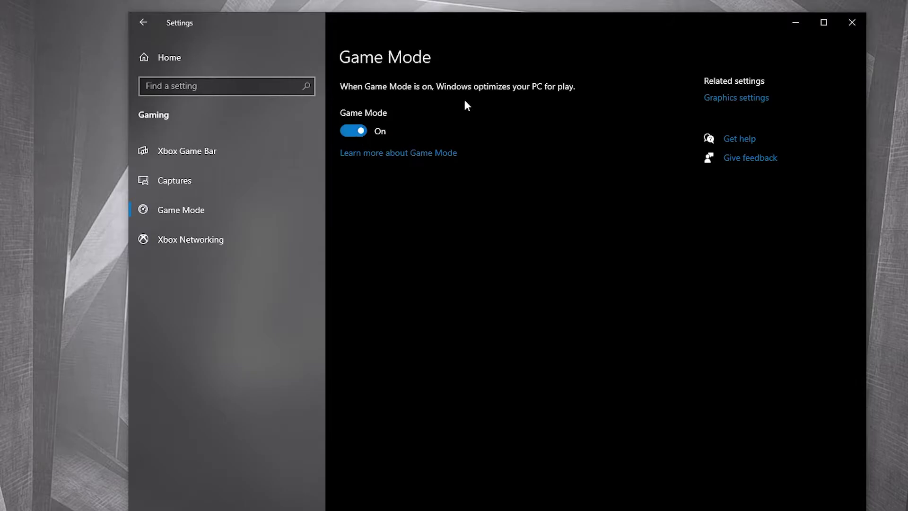
pyautogui.click(718, 99)
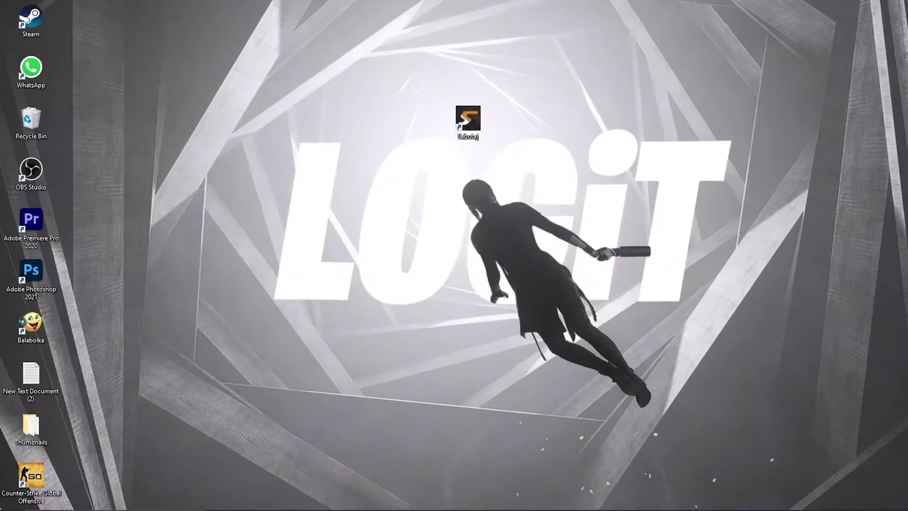
# - Delete everything in the Windows Temp folder, skipping the protected WinSAT folder
pyautogui.click(109, 503)
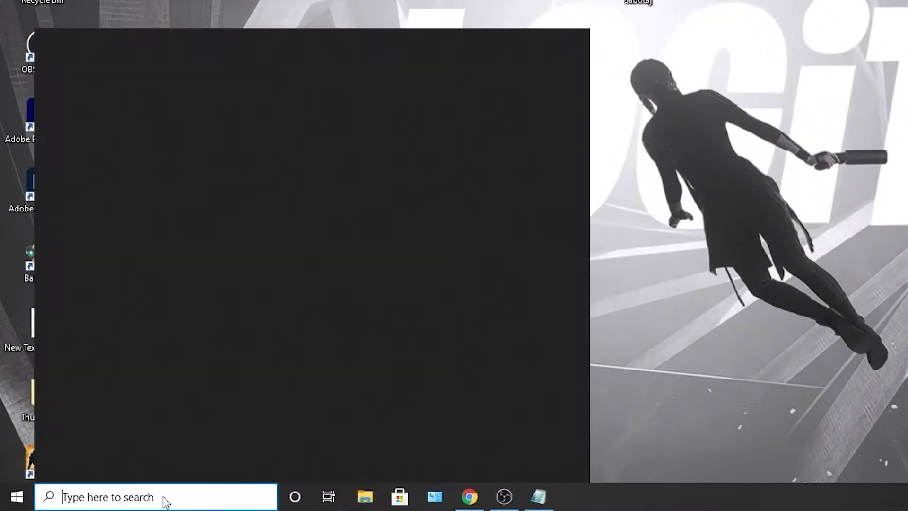
pyautogui.write('run')
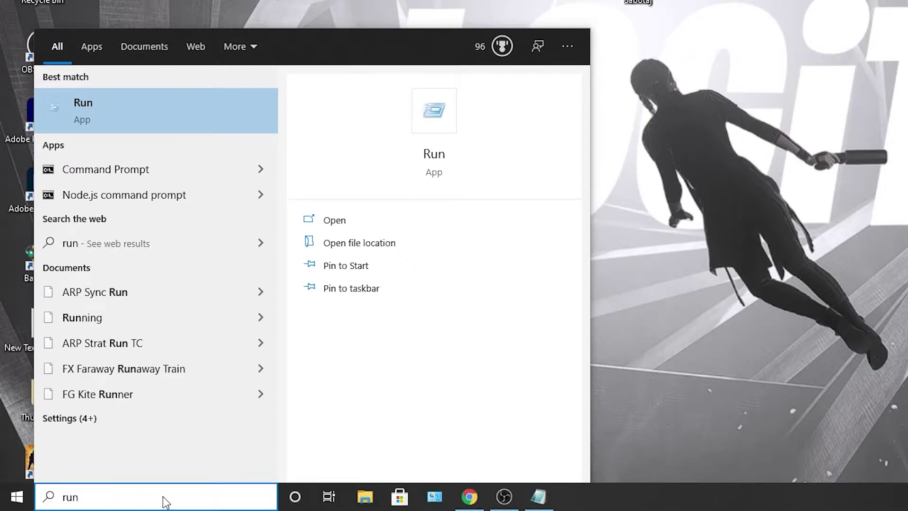
pyautogui.press('Return')
pyautogui.write('temp')
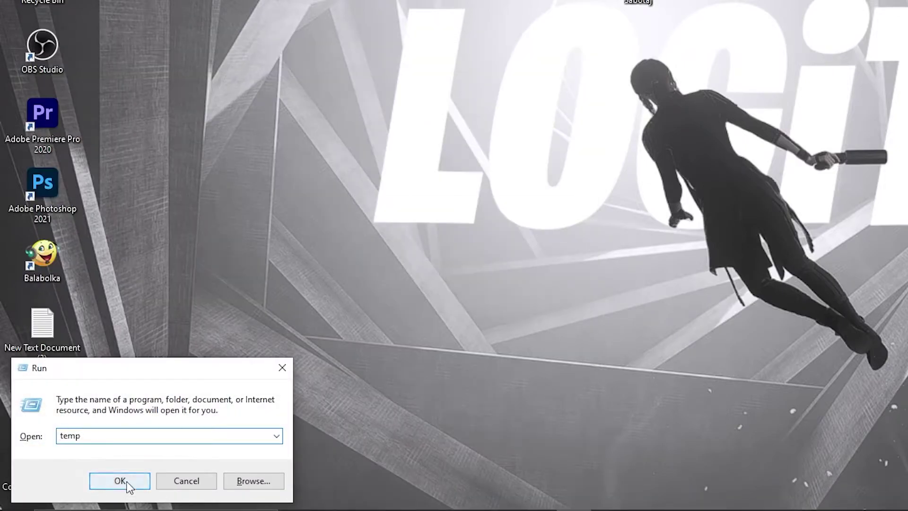
pyautogui.click(127, 482)
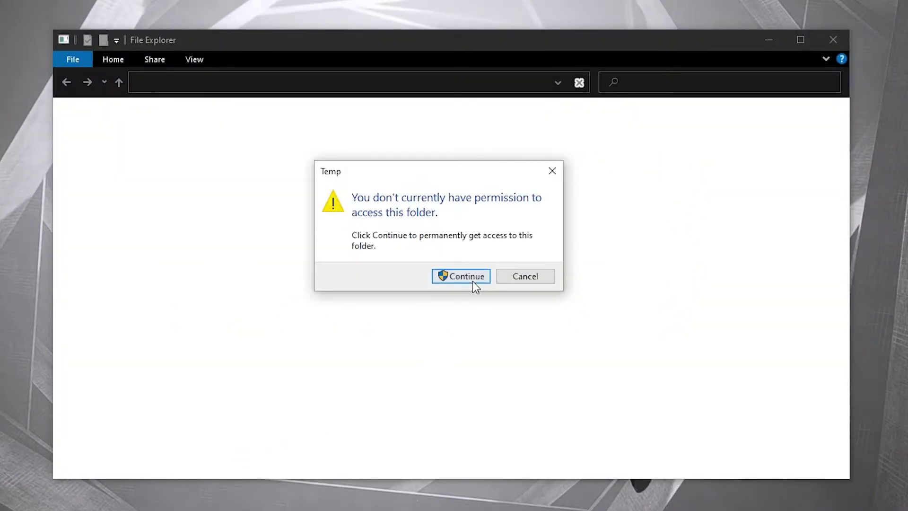
pyautogui.click(473, 281)
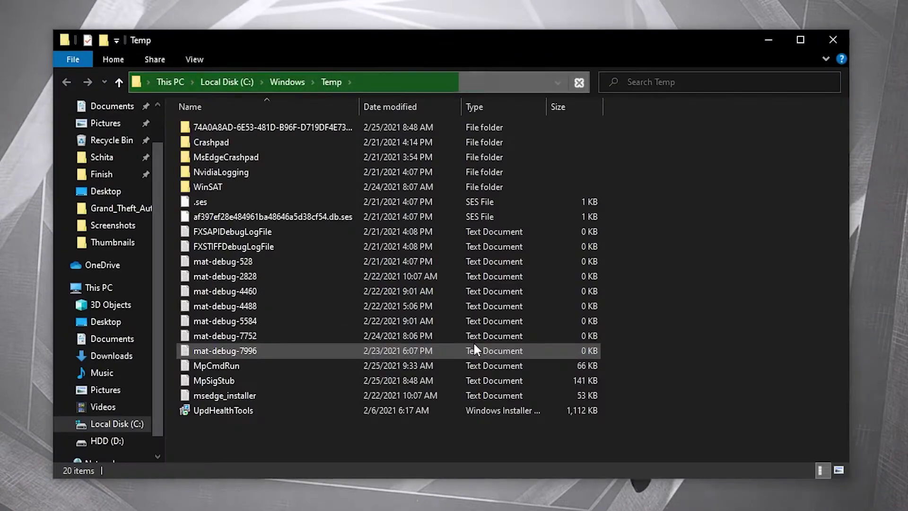
pyautogui.moveTo(638, 128)
pyautogui.mouseDown()
pyautogui.moveTo(566, 179)
pyautogui.moveTo(419, 404)
pyautogui.mouseUp()
pyautogui.rightClick(391, 260)
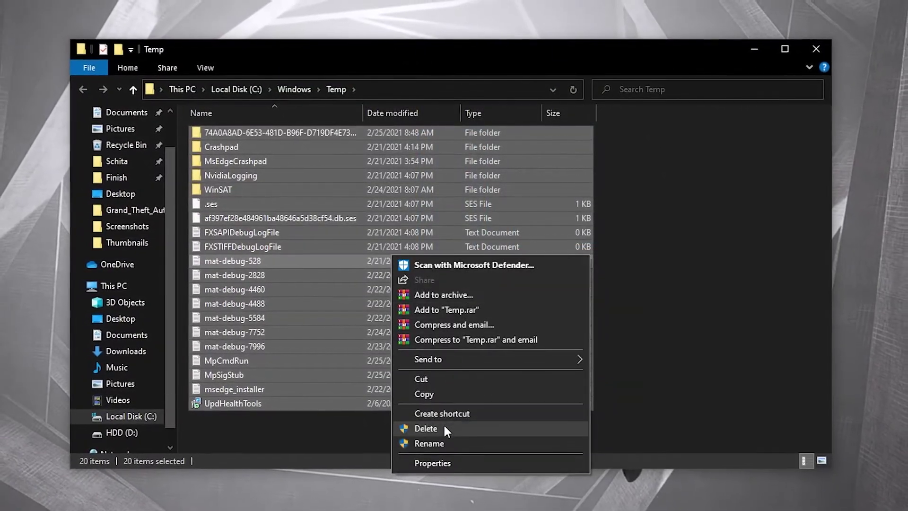
pyautogui.click(444, 423)
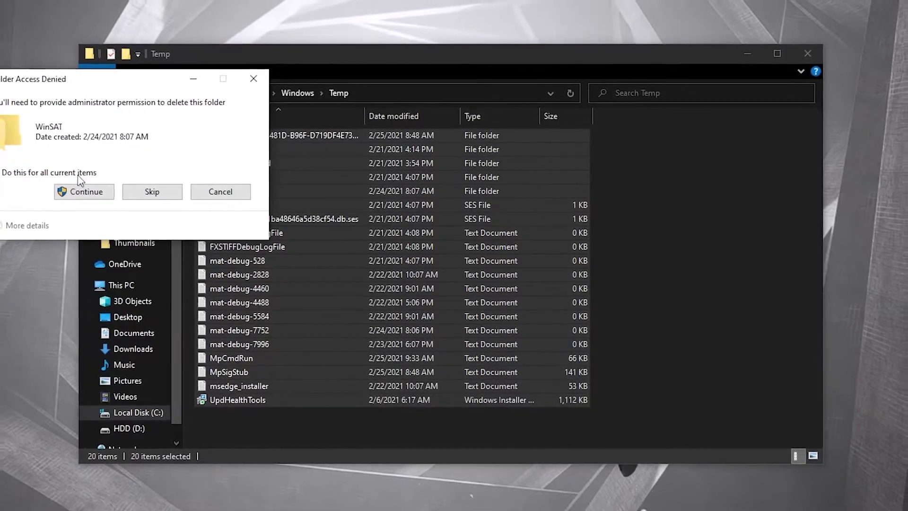
pyautogui.click(151, 191)
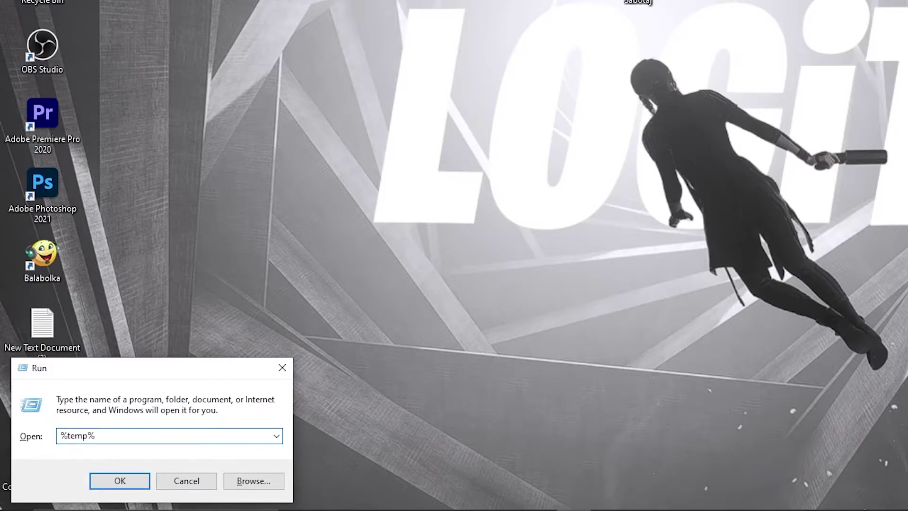
# - Delete all files in the user's %temp% folder
pyautogui.click(120, 480)
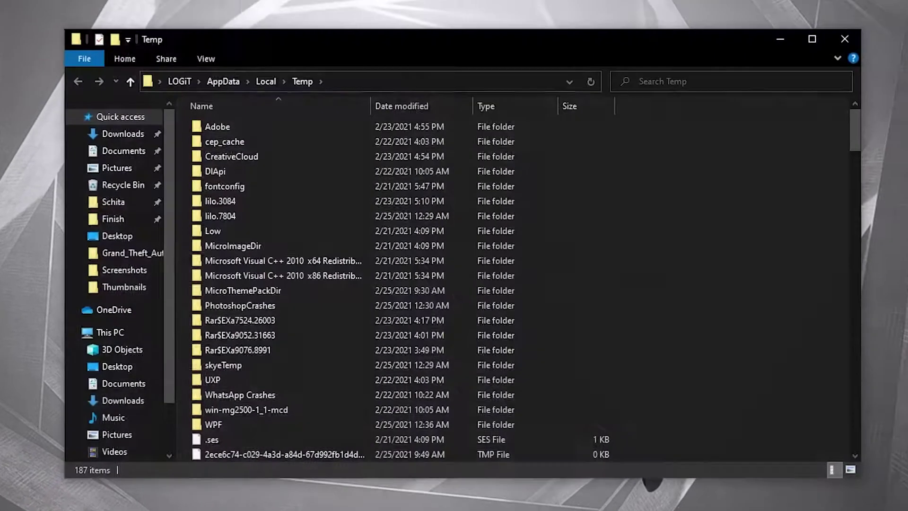
pyautogui.moveTo(799, 119); pyautogui.dragTo(445, 493)
pyautogui.press('Delete')
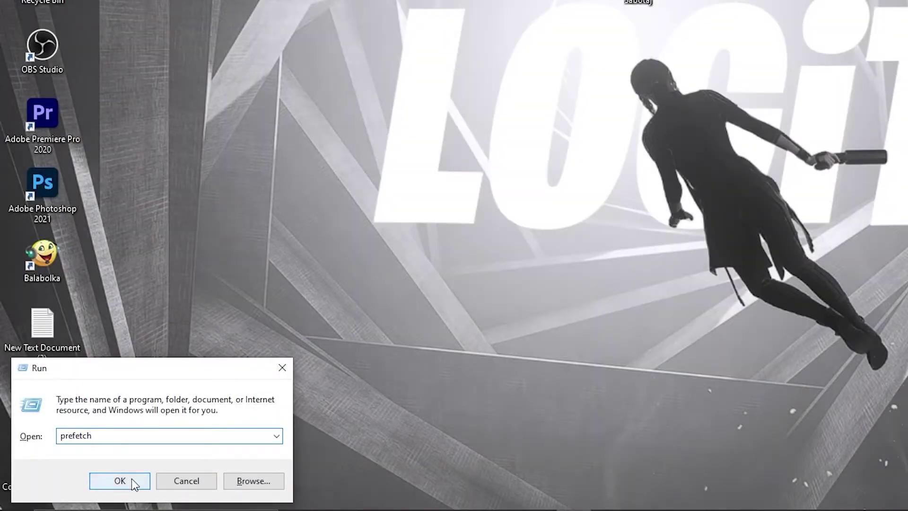
# - Delete all Prefetch files, skipping in-use ones, and permanently empty the Recycle Bin
pyautogui.click(132, 479)
pyautogui.press('Return')
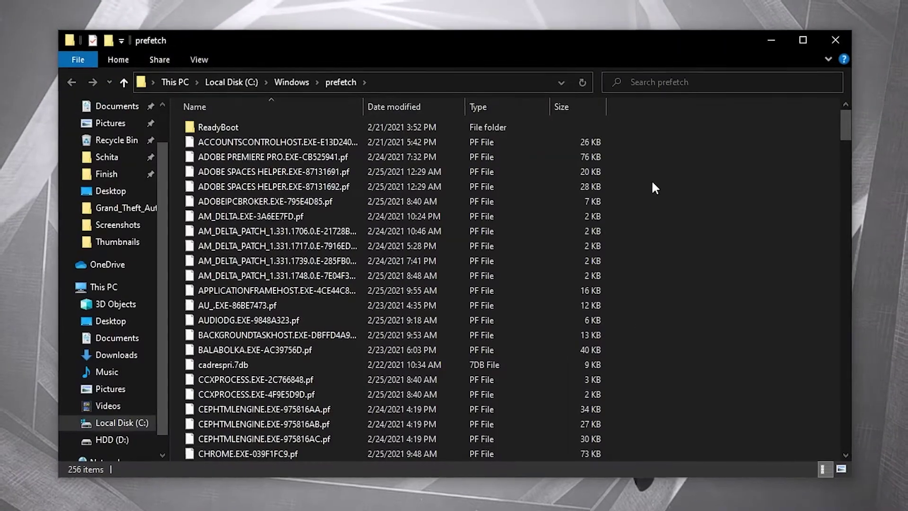
pyautogui.moveTo(634, 124)
pyautogui.mouseDown()
pyautogui.moveTo(442, 497)
pyautogui.moveTo(444, 470)
pyautogui.mouseUp()
pyautogui.rightClick(394, 240)
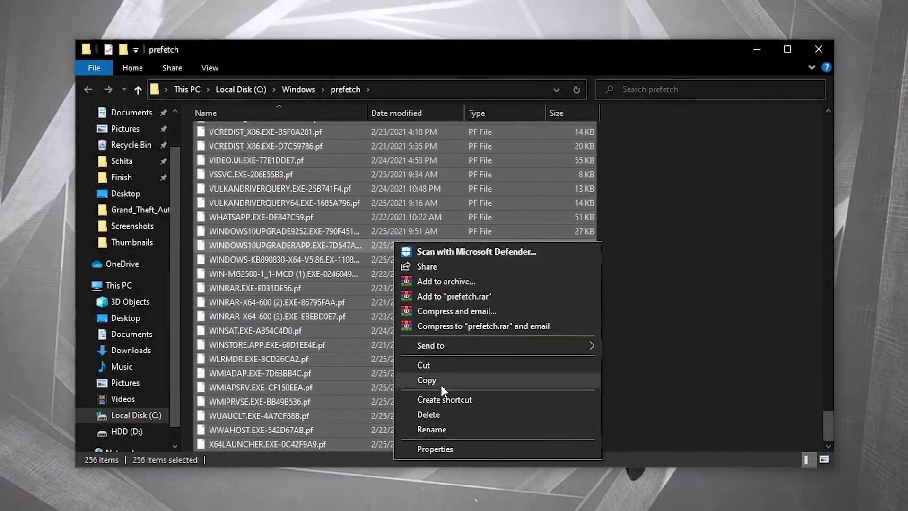
pyautogui.click(444, 413)
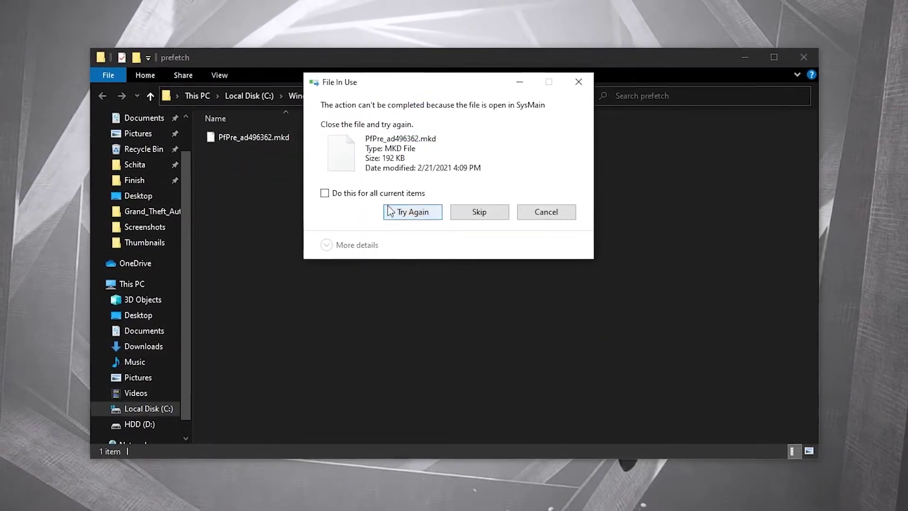
pyautogui.click(342, 195)
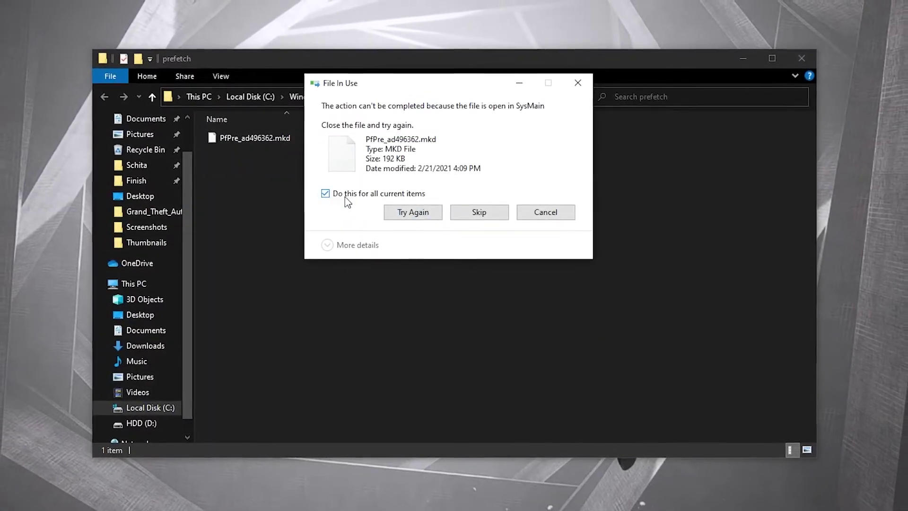
pyautogui.click(479, 212)
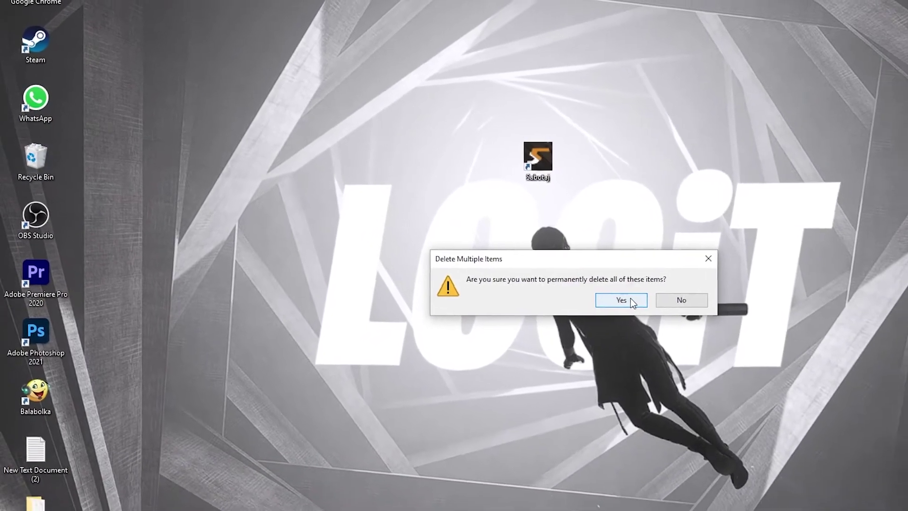
pyautogui.click(737, 329)
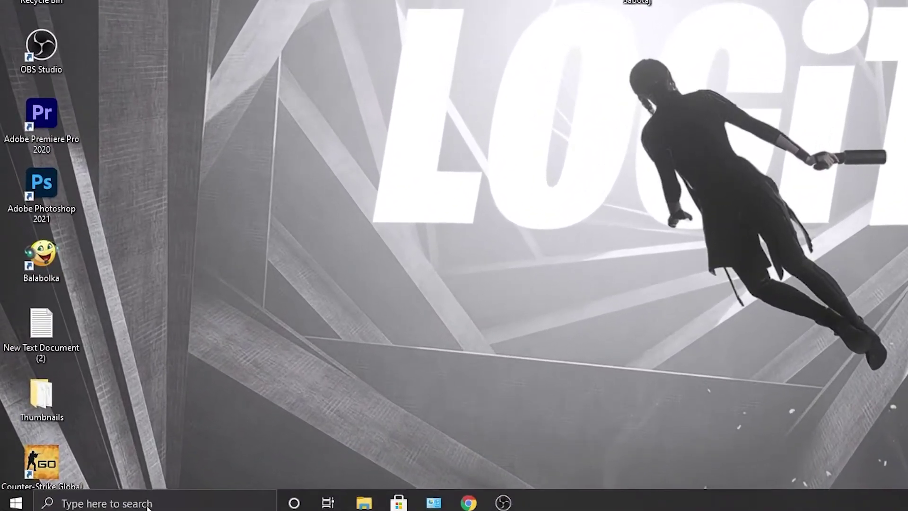
# - Set This PC's Performance Options visual effects to Adjust for best performance and apply
pyautogui.click(142, 497)
pyautogui.write('this')
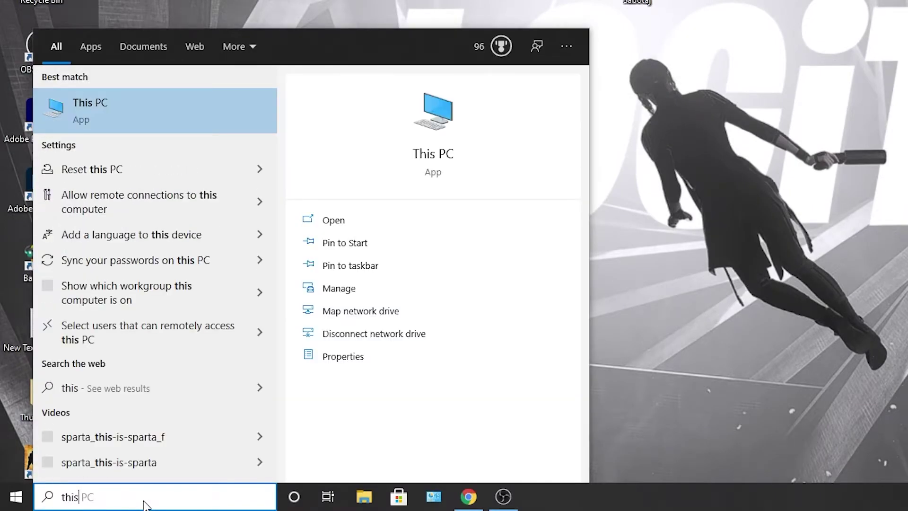
pyautogui.rightClick(141, 103)
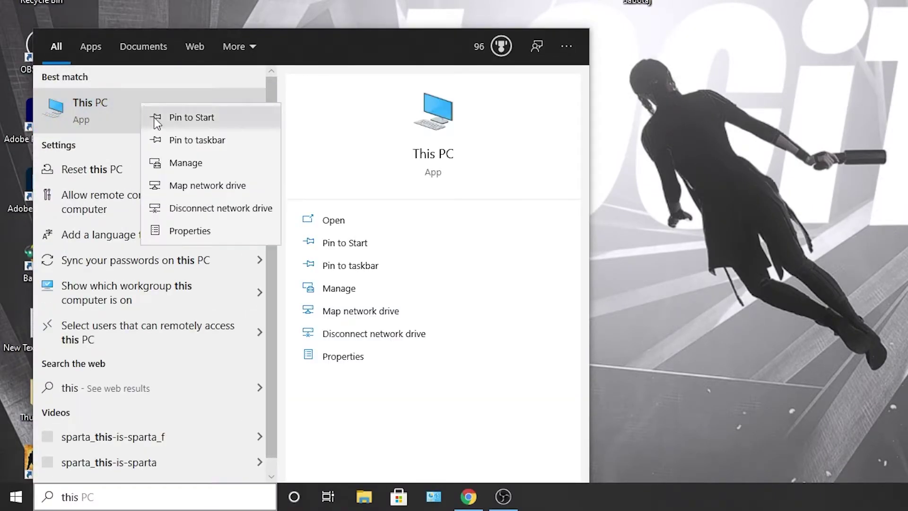
pyautogui.click(206, 232)
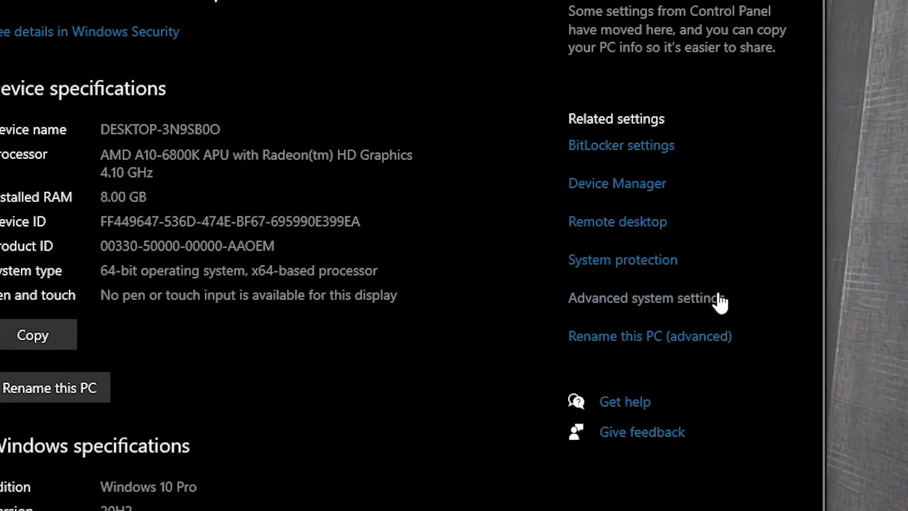
pyautogui.click(639, 303)
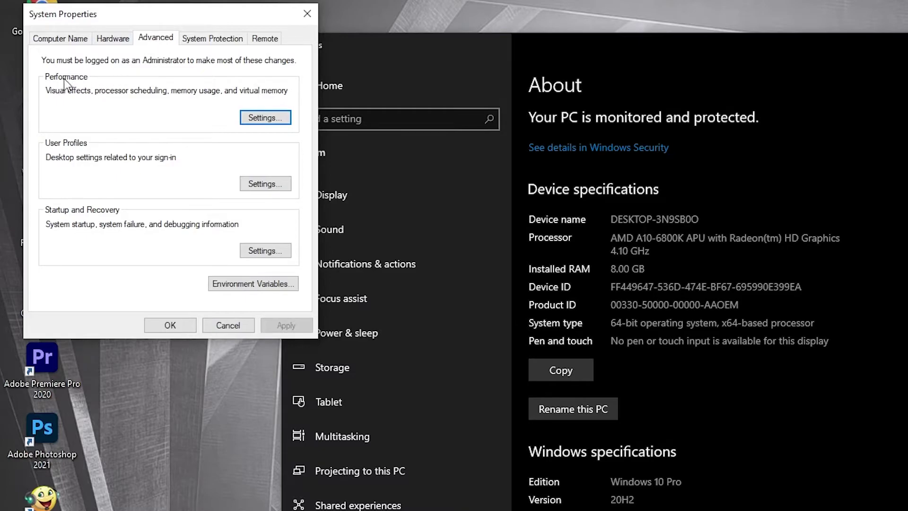
pyautogui.click(266, 119)
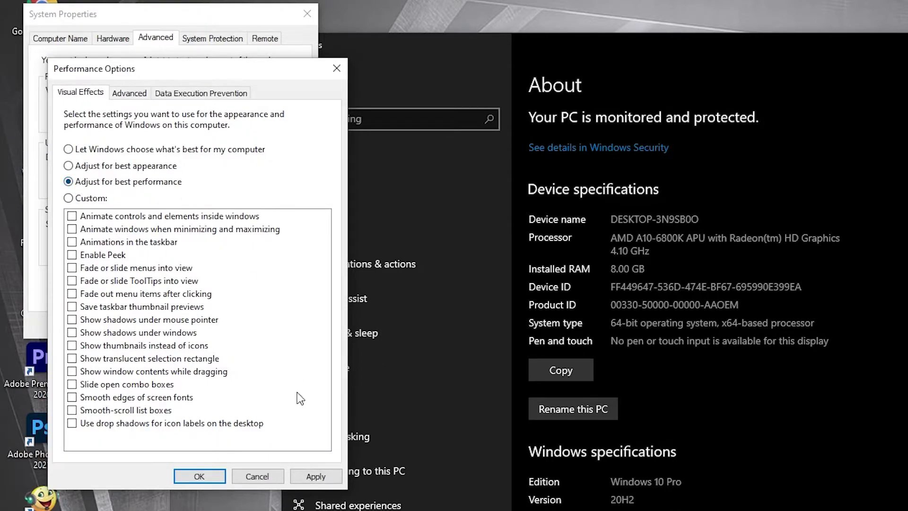
pyautogui.click(318, 476)
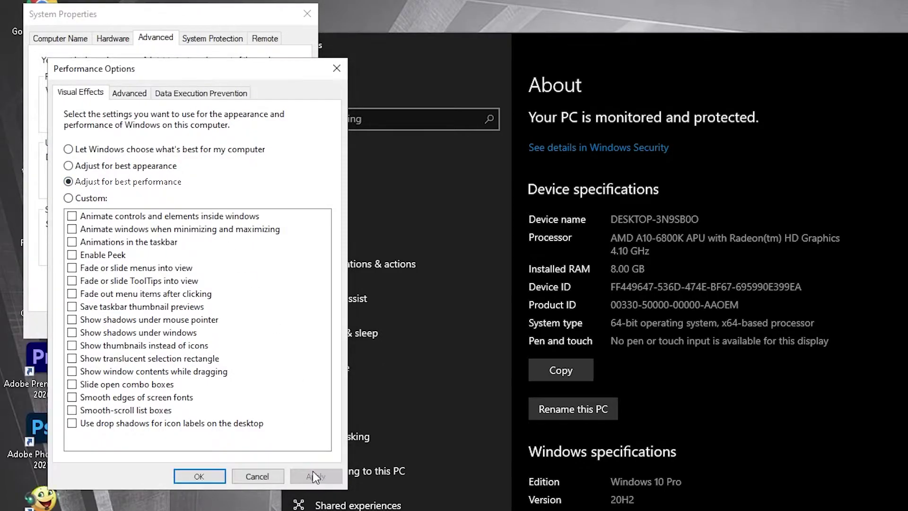
pyautogui.click(193, 481)
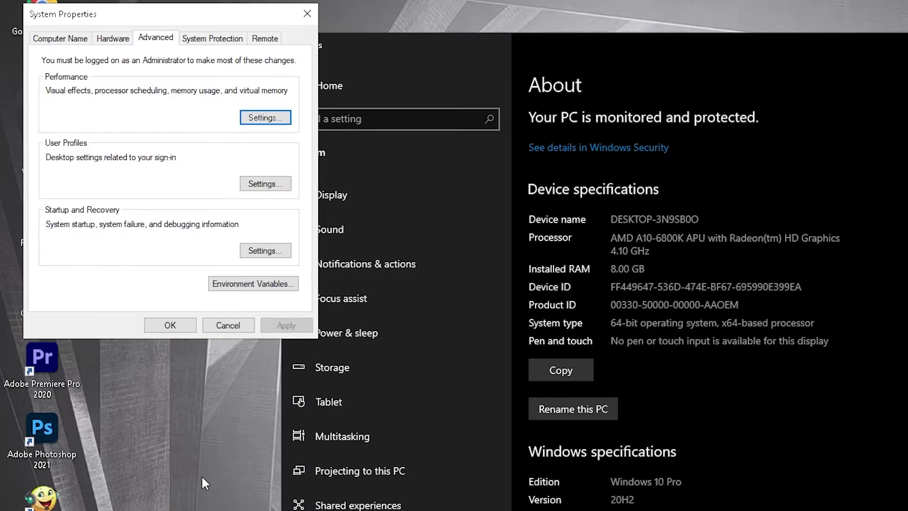
pyautogui.click(174, 328)
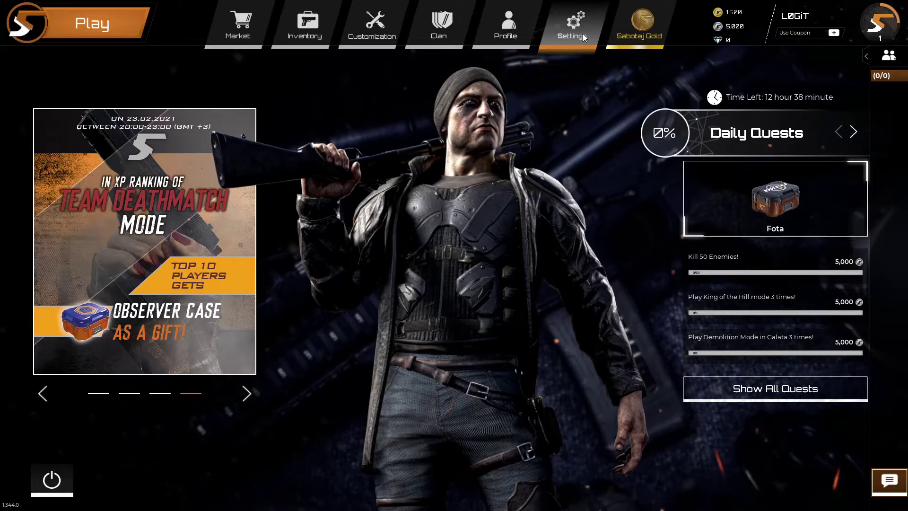
# - In Sabotaj's Graphic Settings, set the FPS Limit to Unlimited and keep Display Mode Windowed
pyautogui.click(570, 29)
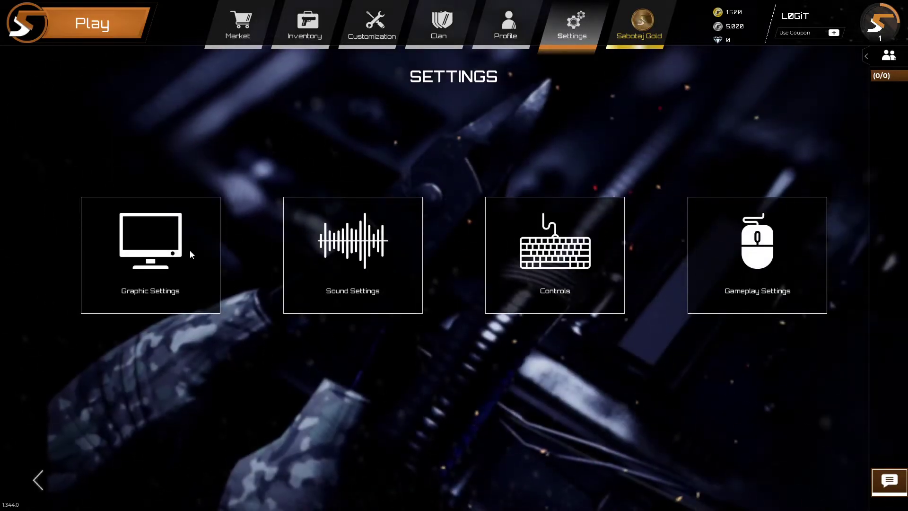
pyautogui.click(175, 257)
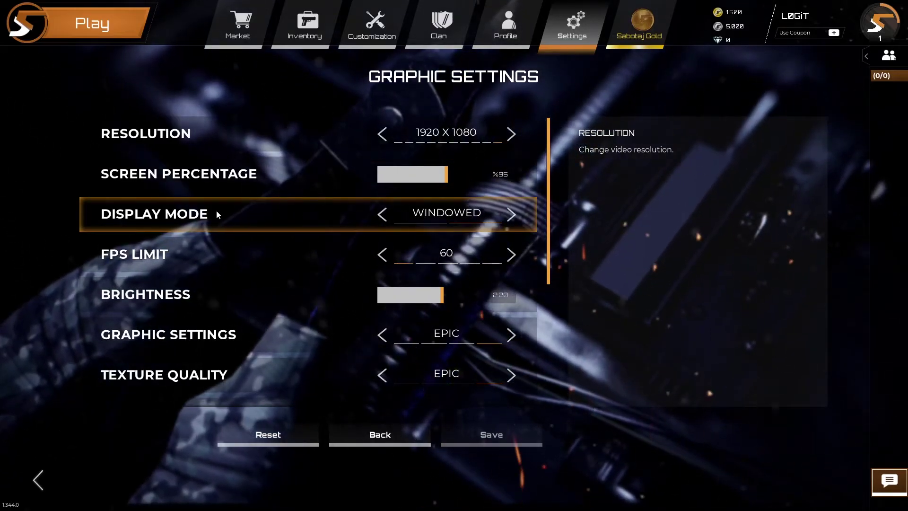
pyautogui.click(383, 218)
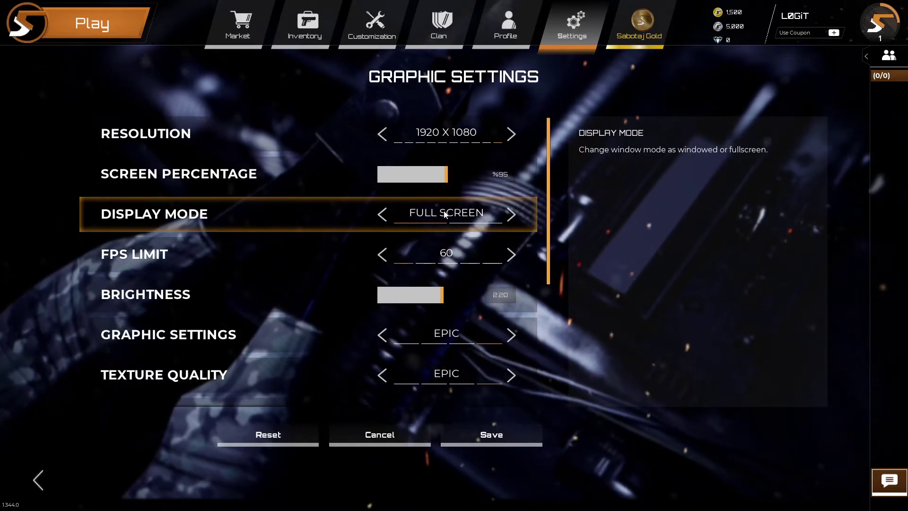
pyautogui.click(383, 218)
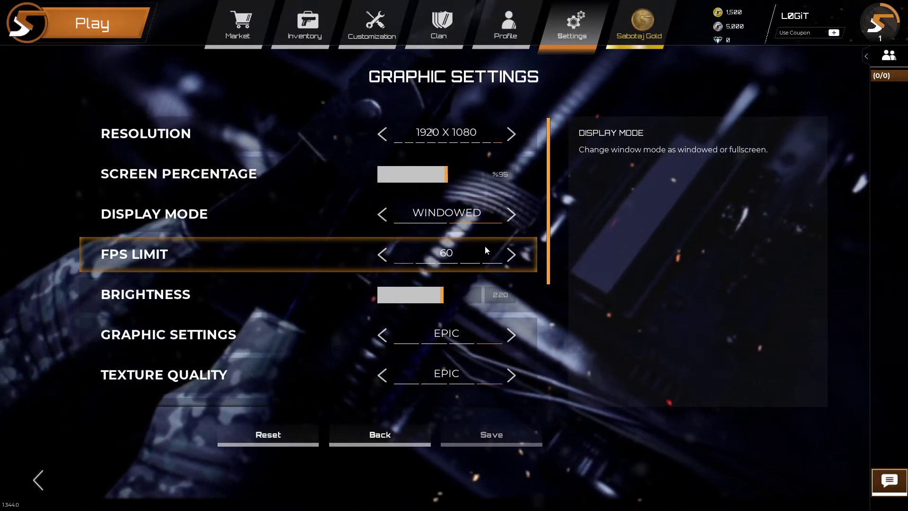
pyautogui.click(511, 255)
pyautogui.click(513, 256)
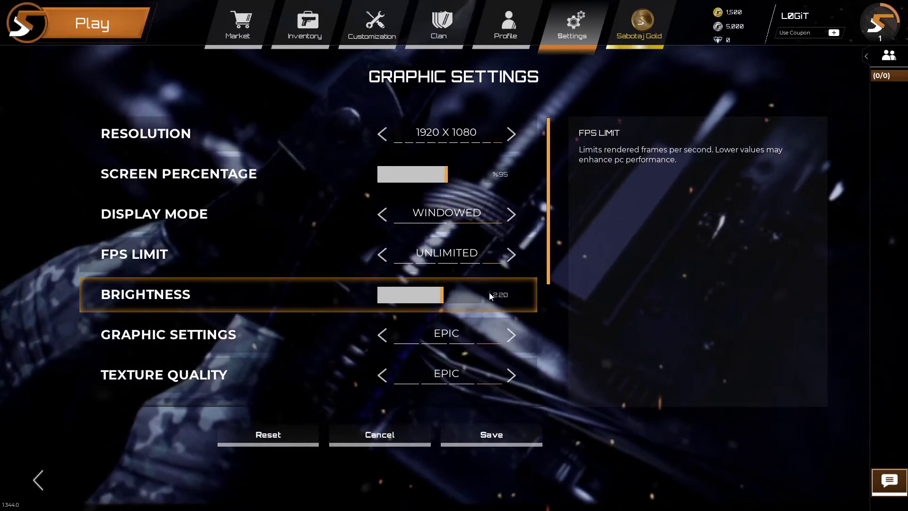
# - Lower texture, shadow, effect, anti-aliasing and foliage quality to Low
pyautogui.scroll(-1, 456, 291)
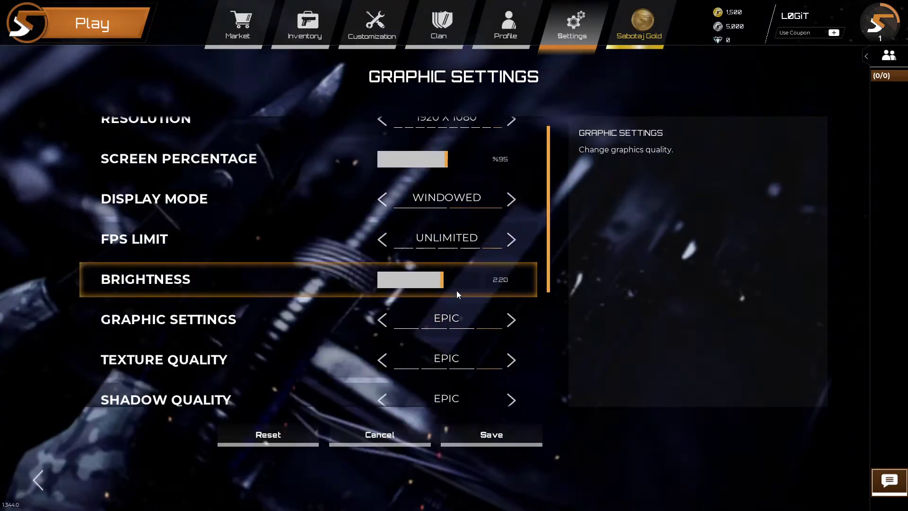
pyautogui.scroll(-3, 456, 290)
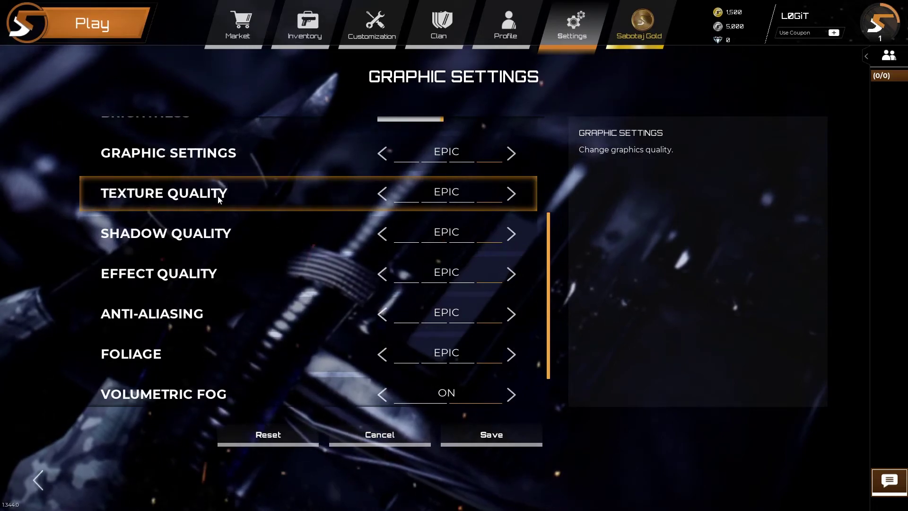
pyautogui.click(383, 193)
pyautogui.click(382, 193)
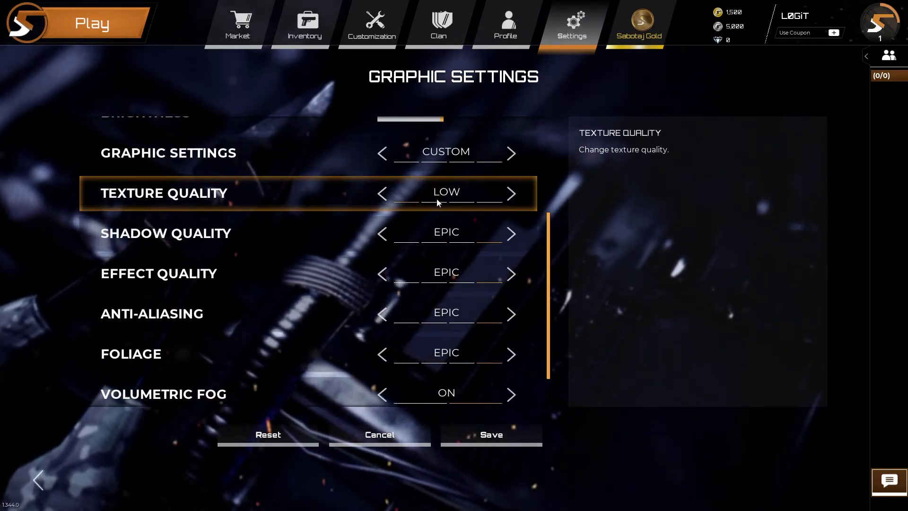
pyautogui.click(381, 234)
pyautogui.click(381, 233)
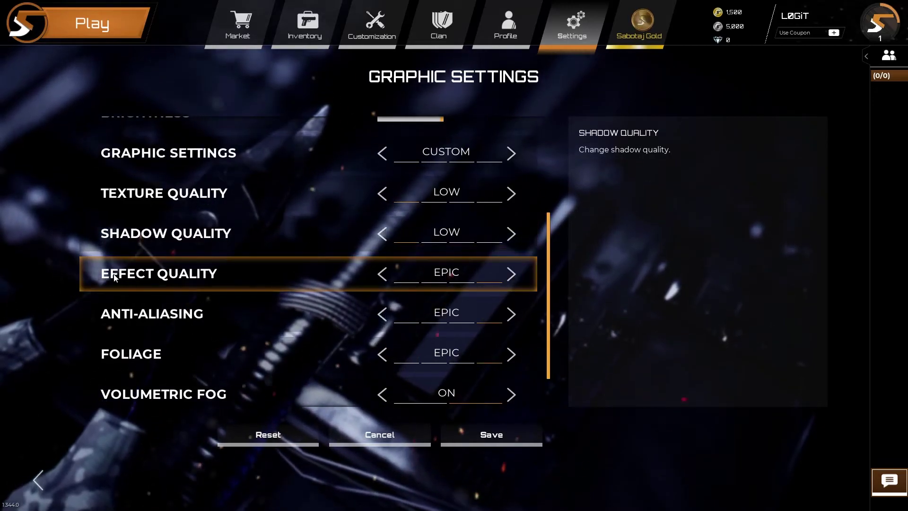
pyautogui.click(381, 273)
pyautogui.click(381, 274)
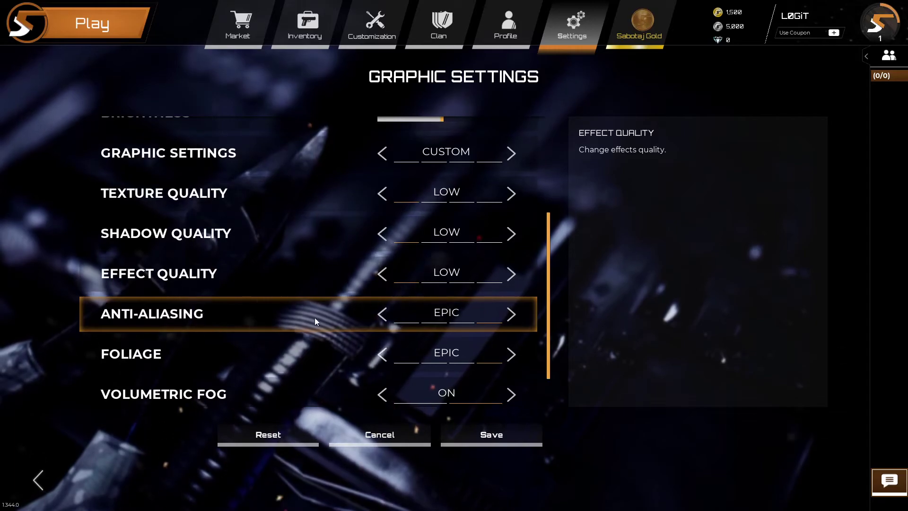
pyautogui.click(381, 314)
pyautogui.click(381, 314)
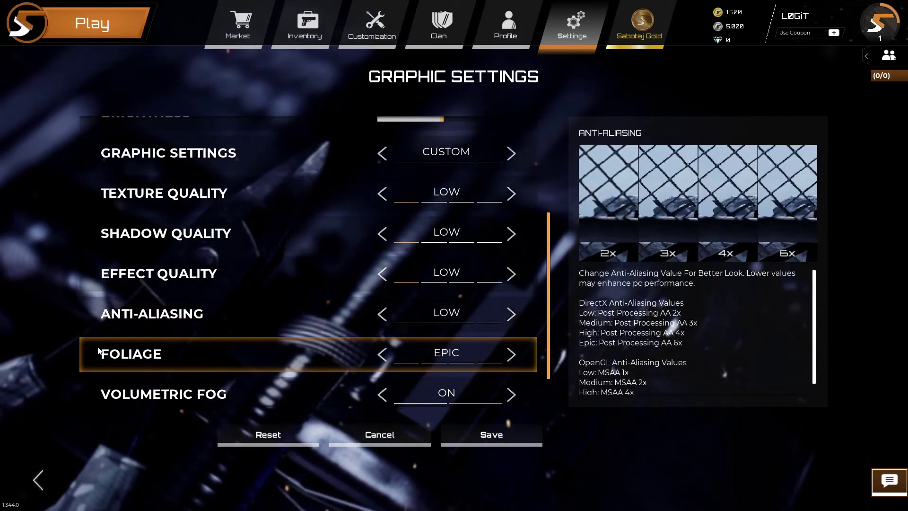
pyautogui.click(381, 354)
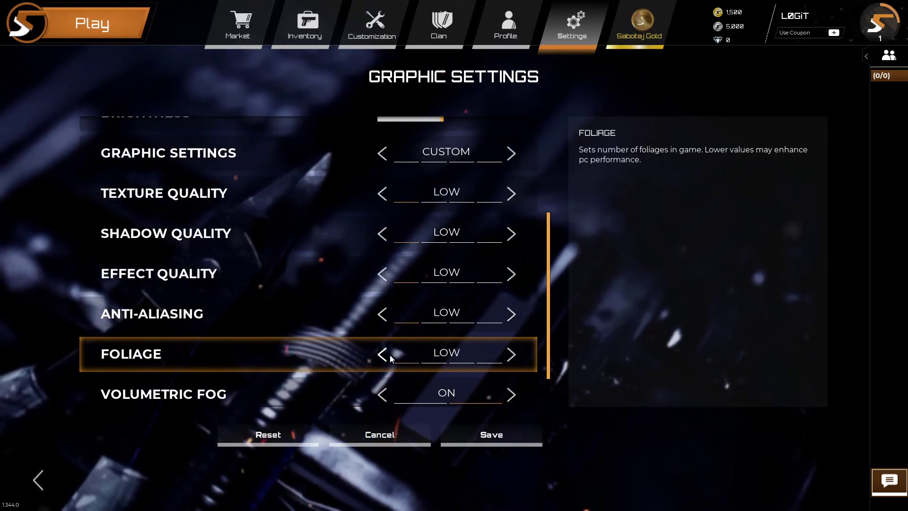
# - Turn volumetric fog and V-Sync off
pyautogui.scroll(-2, 461, 357)
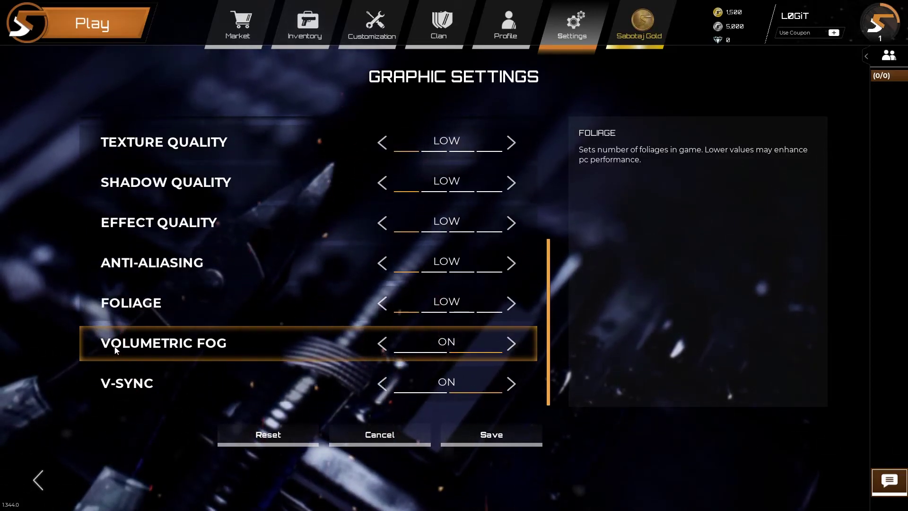
pyautogui.click(381, 344)
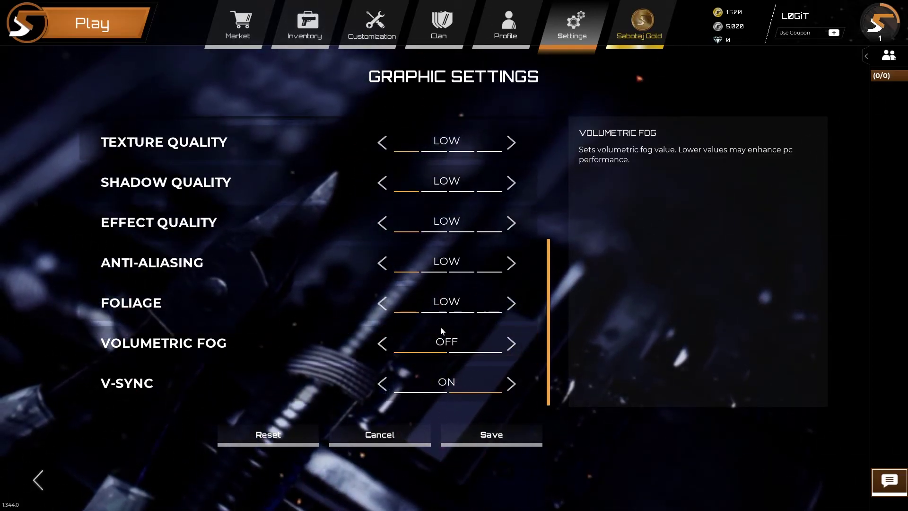
pyautogui.click(383, 384)
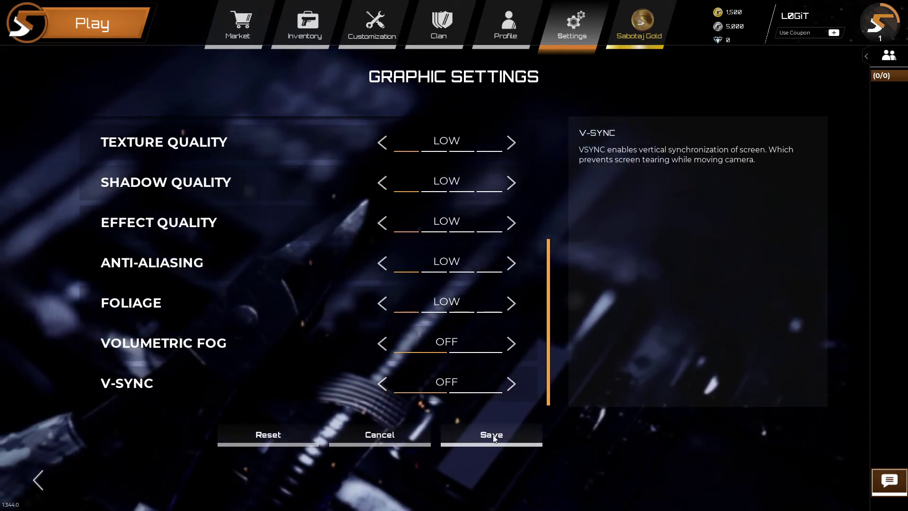